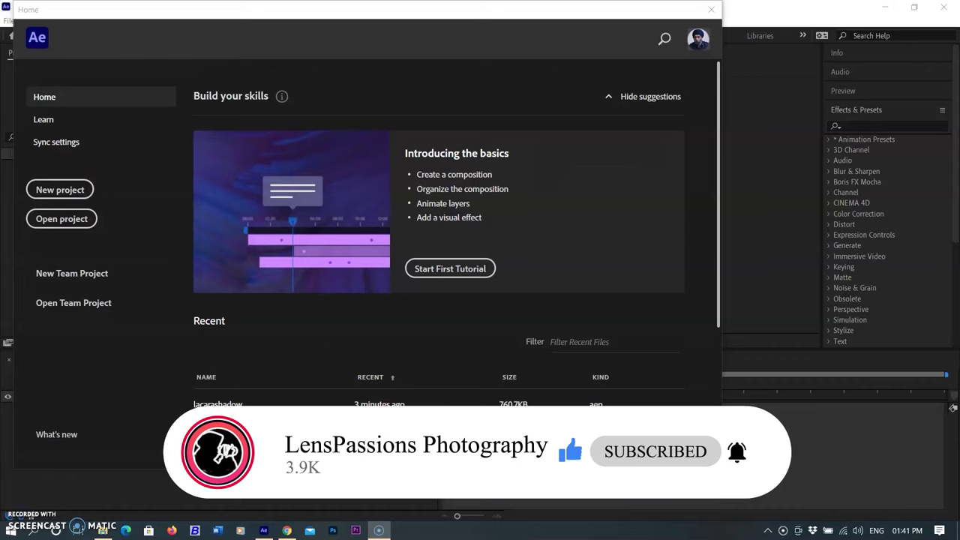
In a new project, import Makupsession-022_web_039.JPG from the lacara folder and create a composition from it
left_click(80, 190)
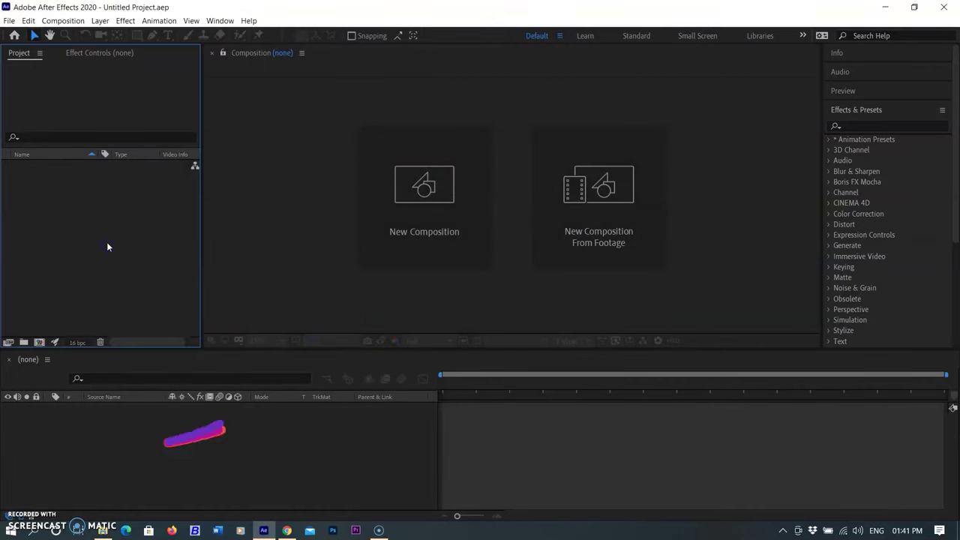
double_click(106, 242)
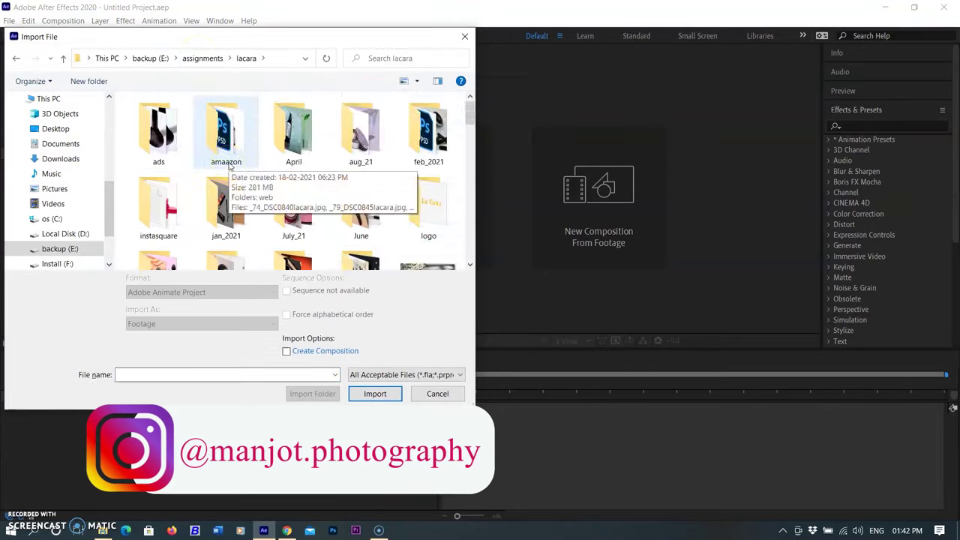
scroll(217, 150, "down", 10)
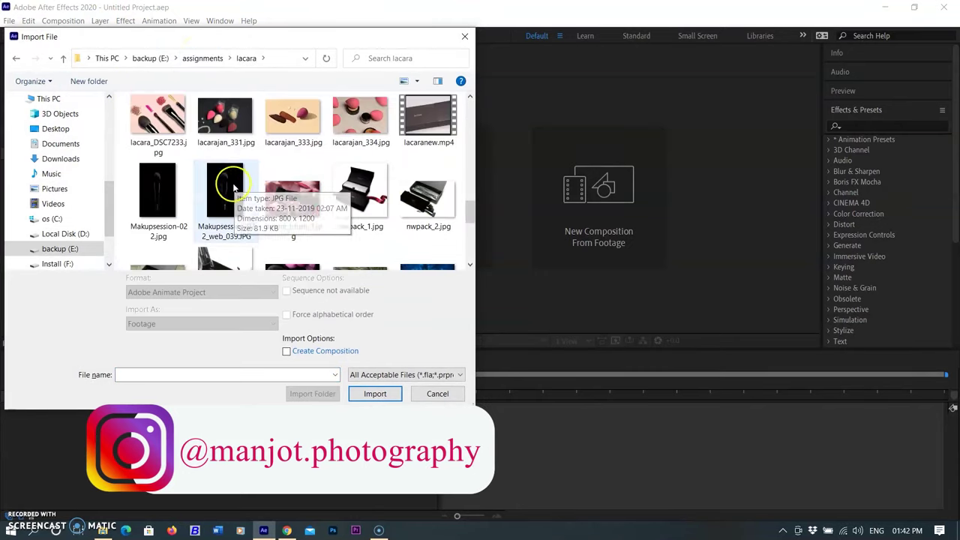
double_click(232, 187)
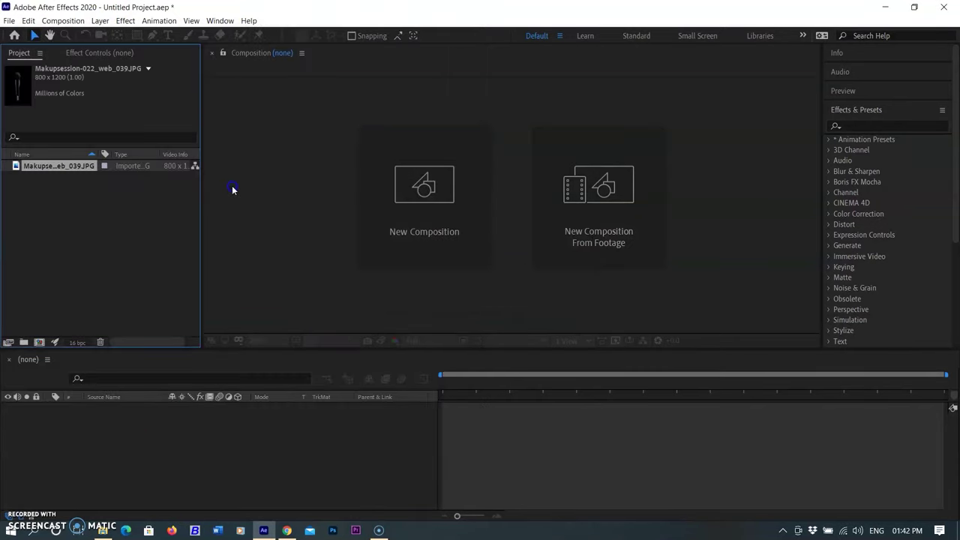
left_click_drag(61, 168, 38, 422)
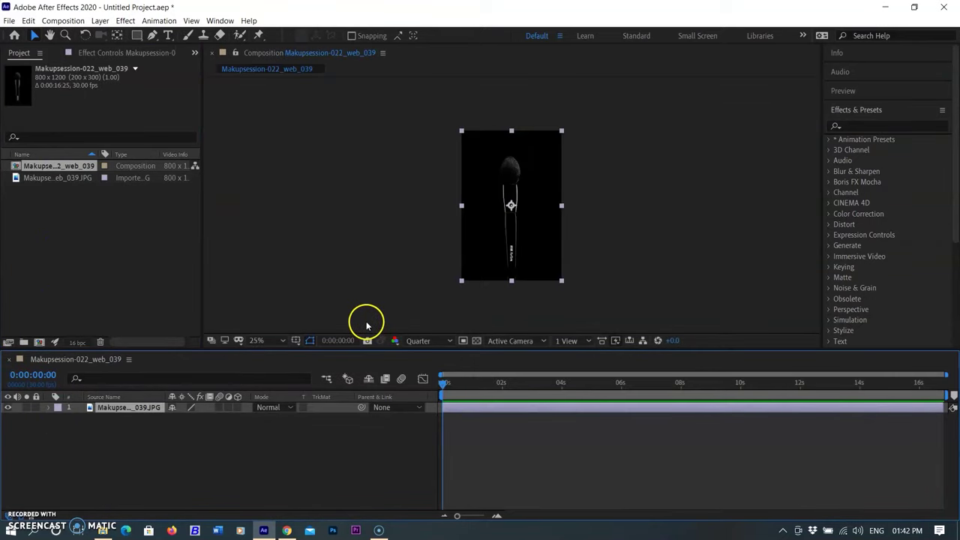
Set the composition's width to 1080 px and its height to 1920 px
left_click(66, 20)
left_click(75, 47)
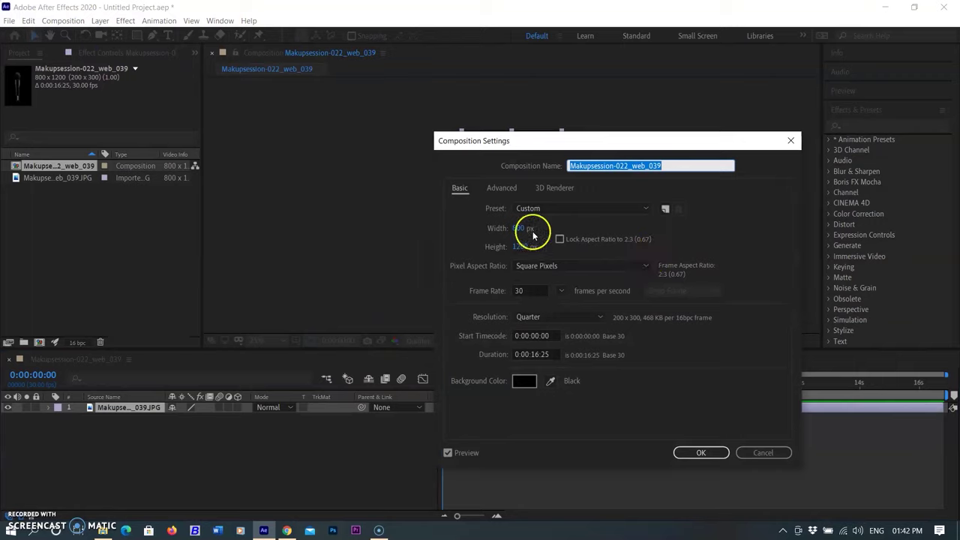
left_click(520, 229)
type("10")
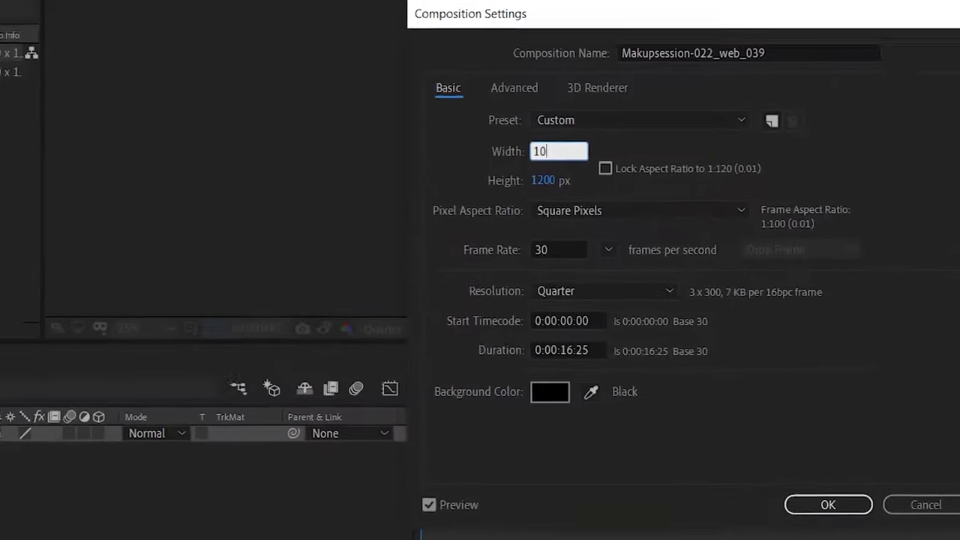
type("80")
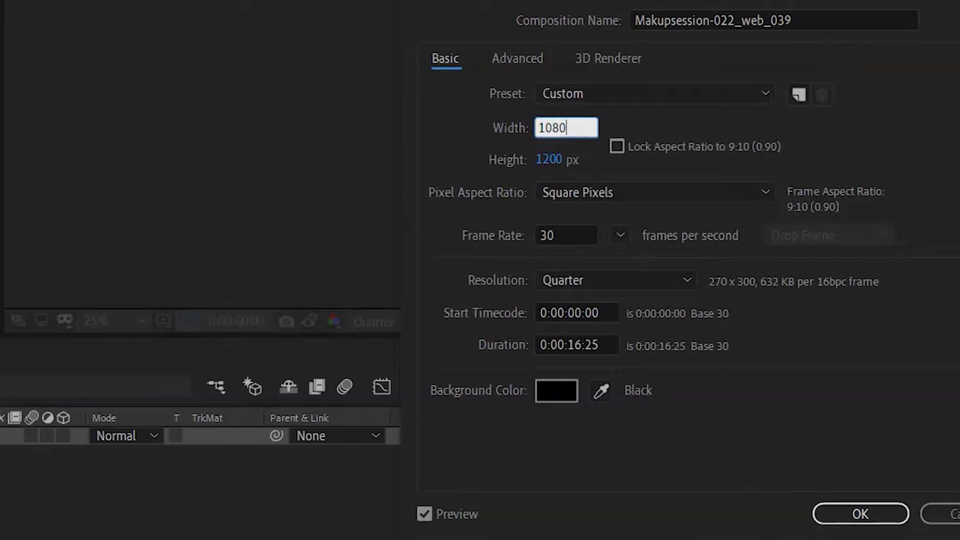
left_click(550, 159)
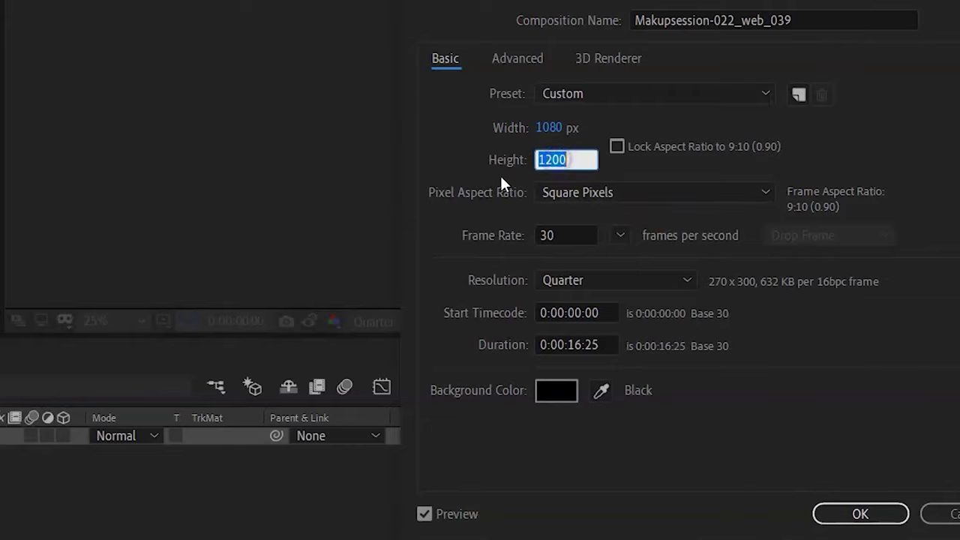
type("1920")
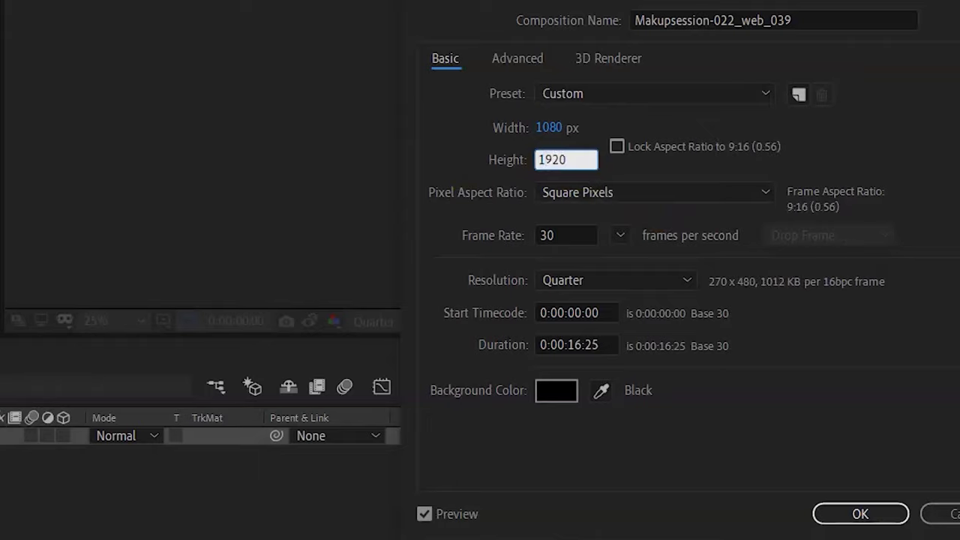
Set the composition's duration to 0:00:10:00 and apply the composition settings
left_click(584, 347)
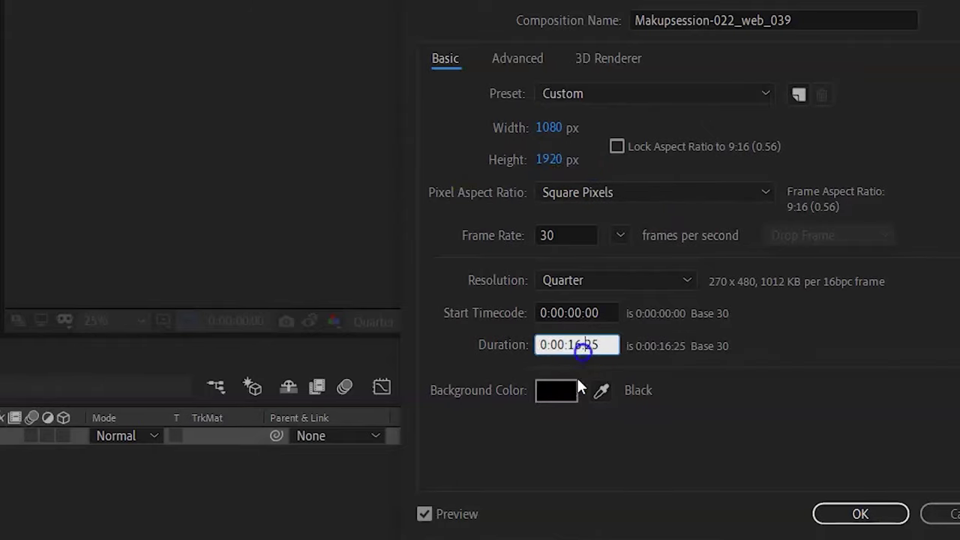
left_click(581, 343)
key("BackSpace")
type("0")
left_click(607, 341)
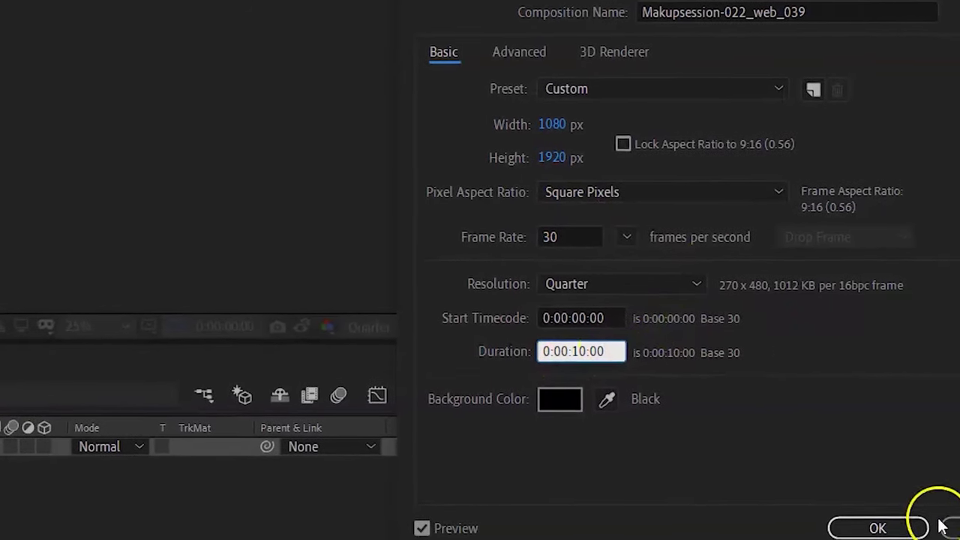
left_click(870, 528)
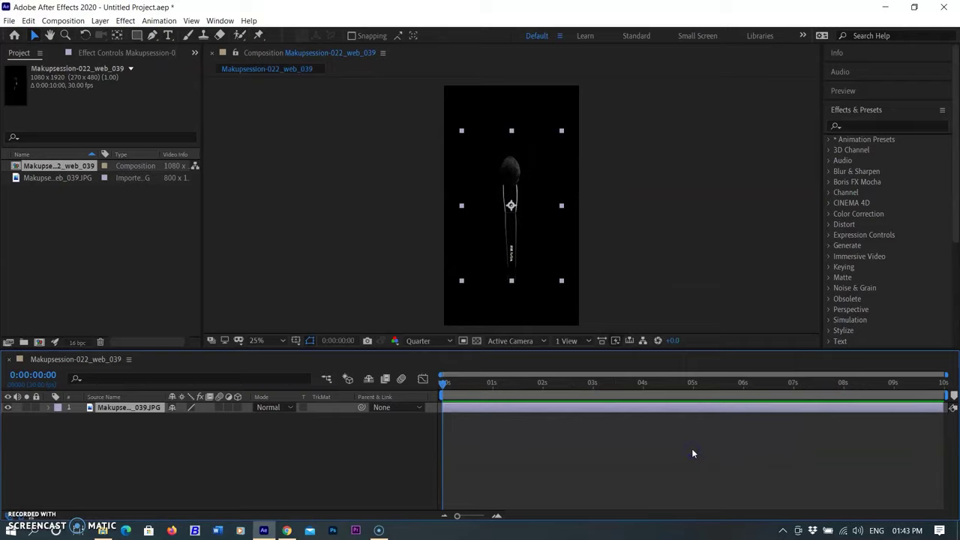
Fit the makeup brush image layer to the composition frame and deselect the layer
right_click(527, 411)
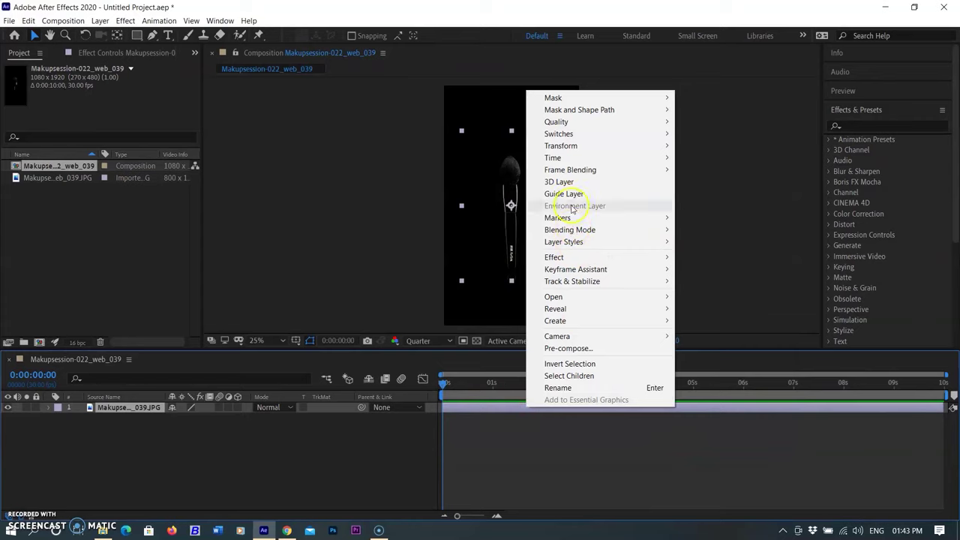
mouse_move(563, 146)
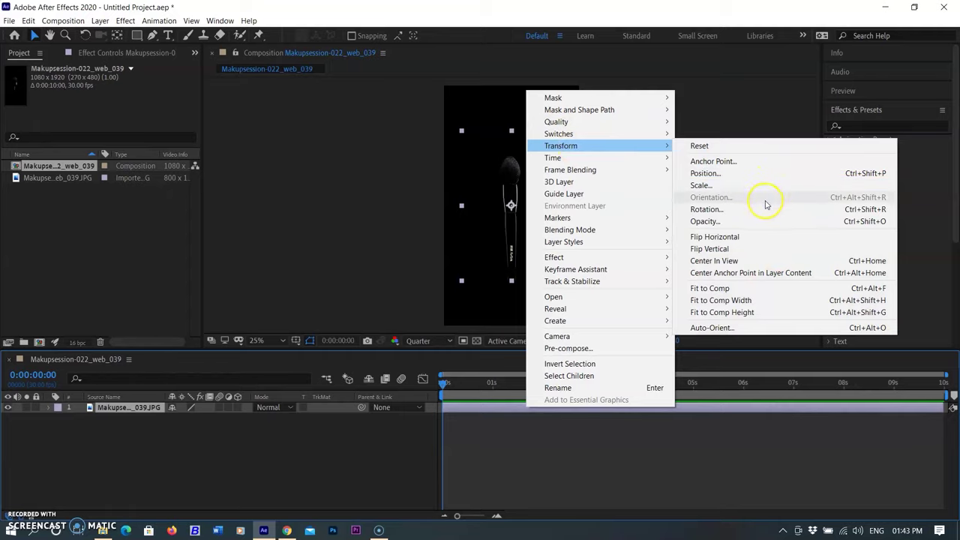
left_click(743, 289)
left_click(98, 443)
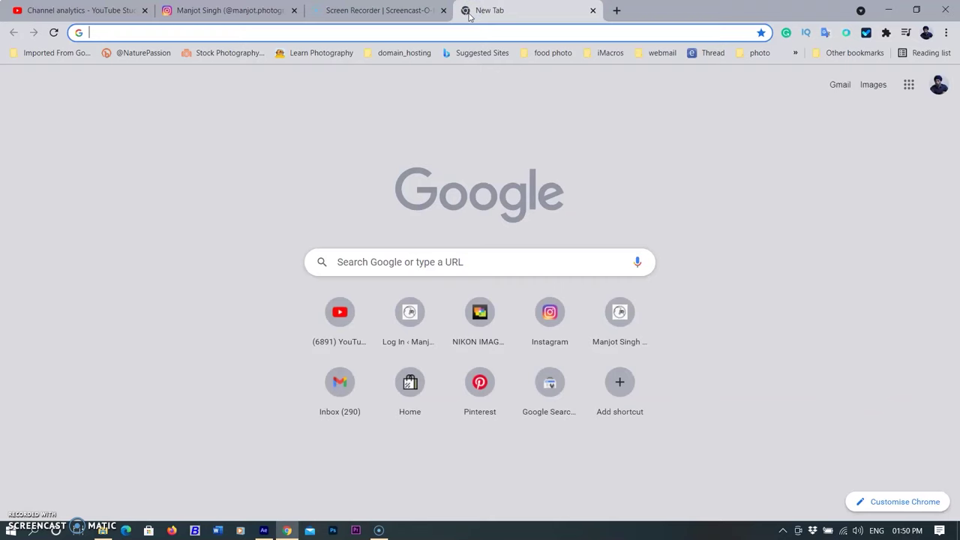
Switch to Chrome, search Google for "free download smoke footage" and open Videezy's free smoke stock footage page
type("free")
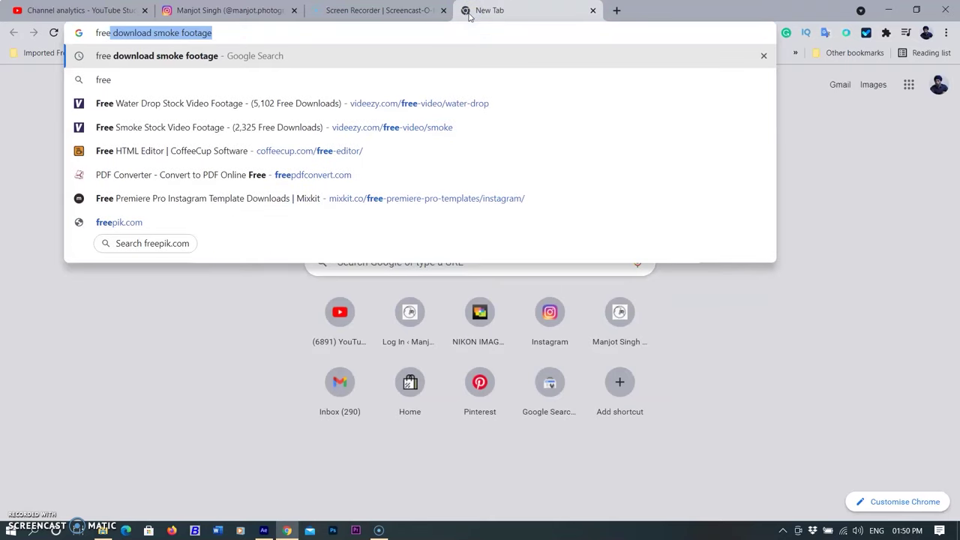
key("Right")
key("Return")
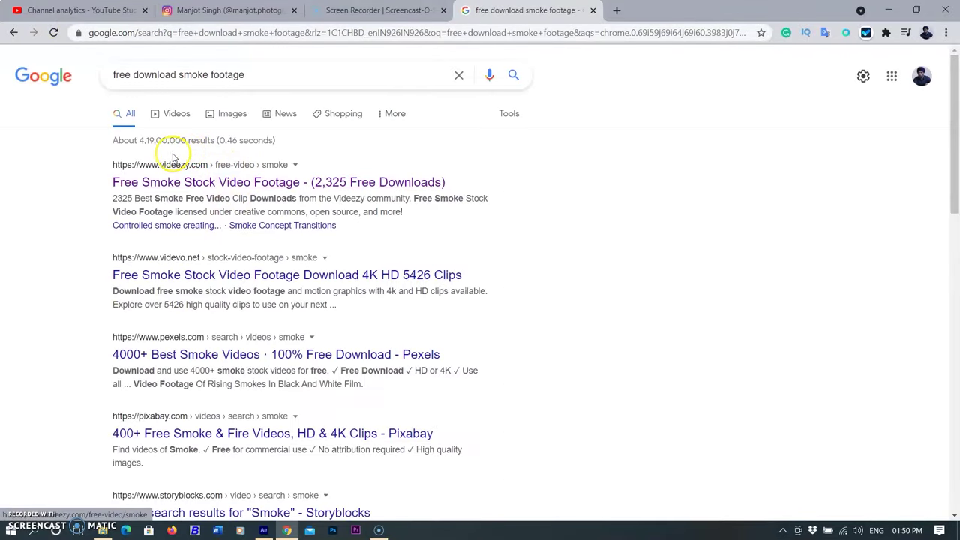
left_click(245, 182)
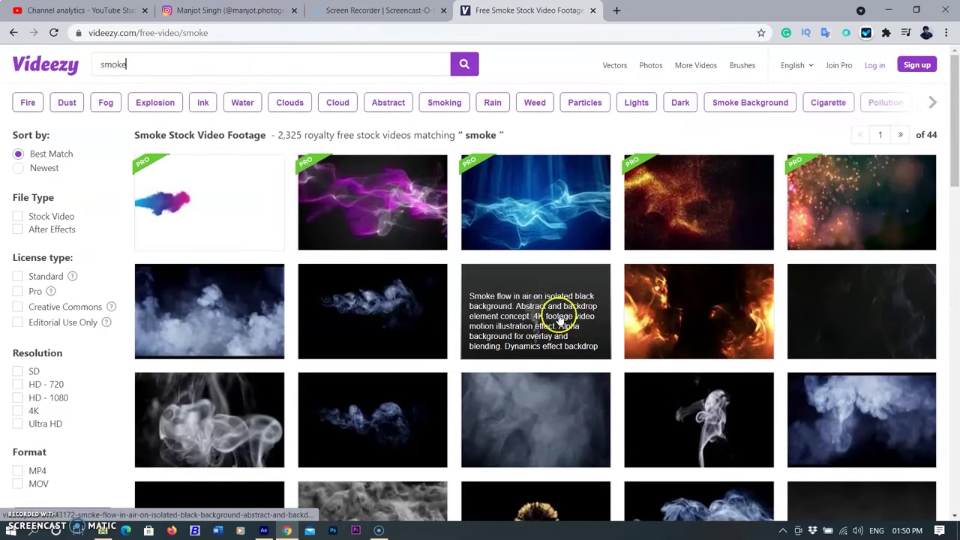
Open the clip "Hypnotic spirals of white controlled smoke going up on darkness in 4K" and play its preview
scroll(574, 326, "down", 2)
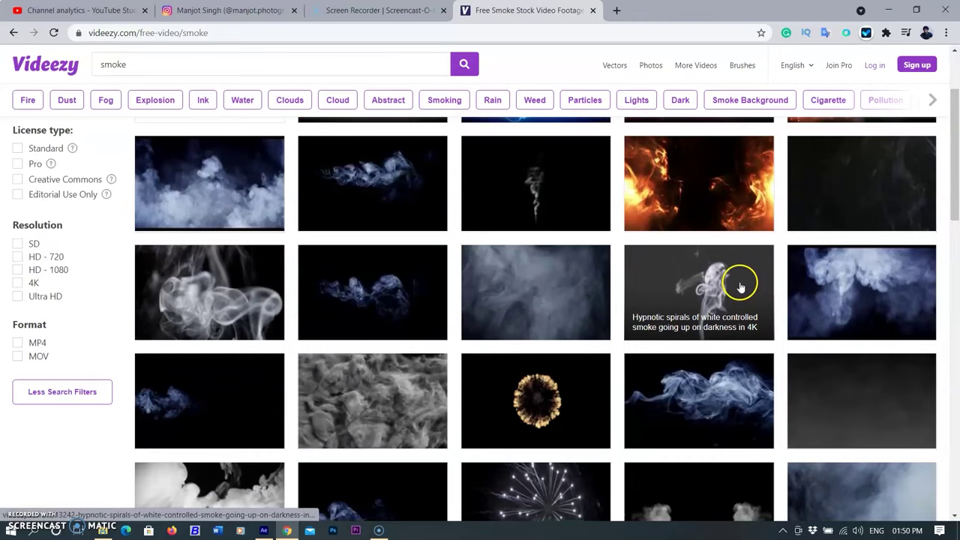
left_click(739, 286)
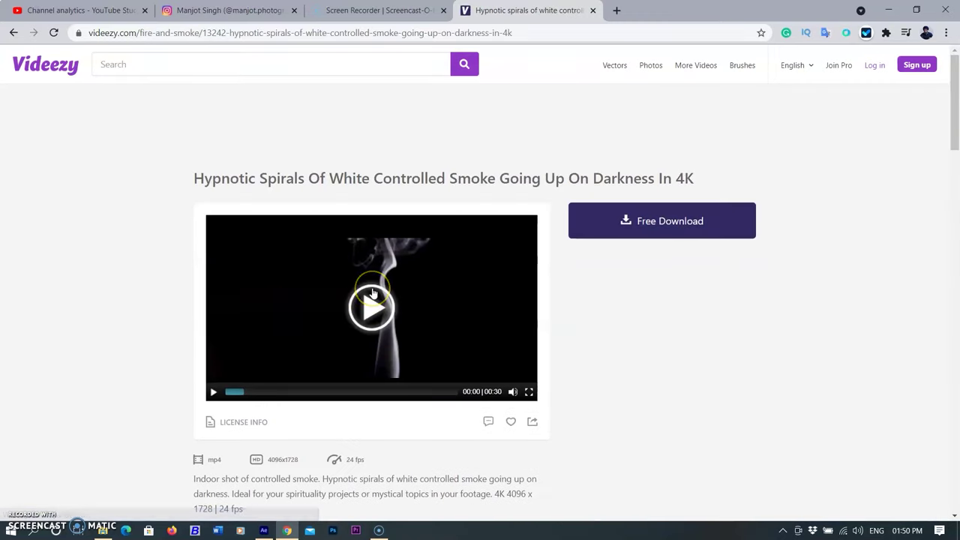
left_click(397, 313)
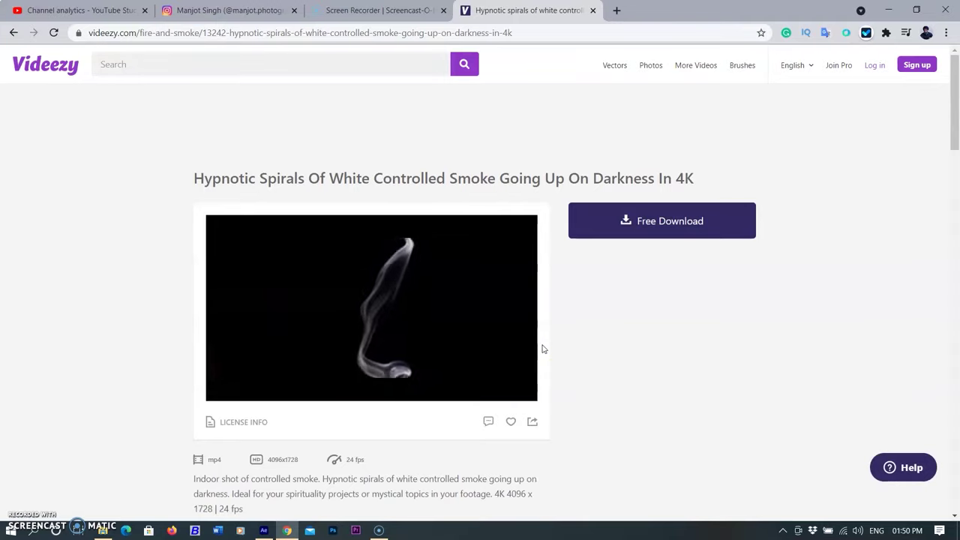
Download the smoke clip for free and show the downloaded file in its folder
left_click(678, 210)
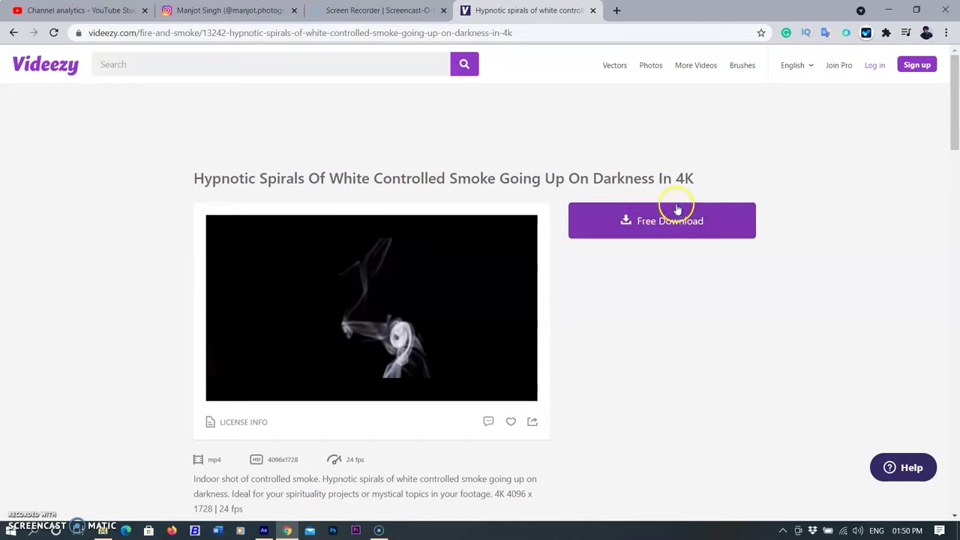
left_click(648, 216)
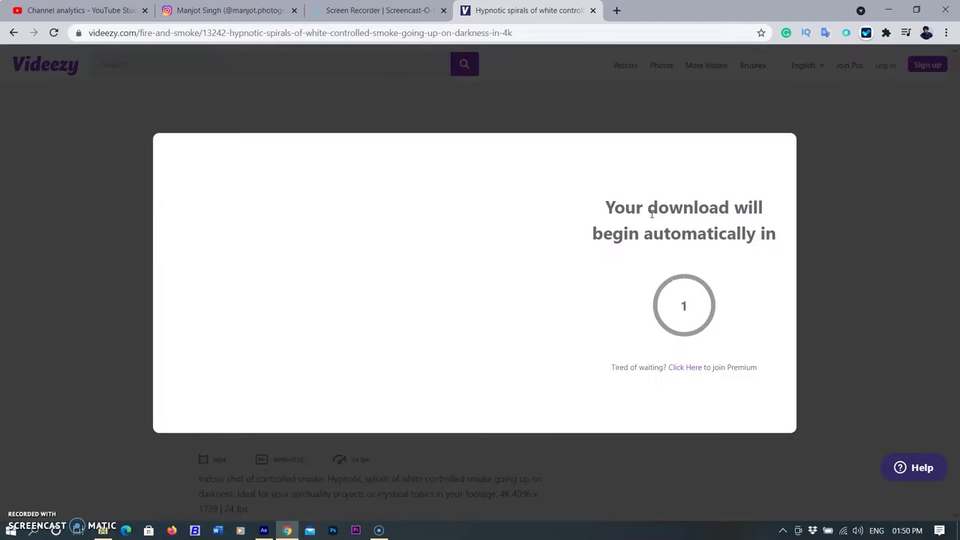
left_click(785, 127)
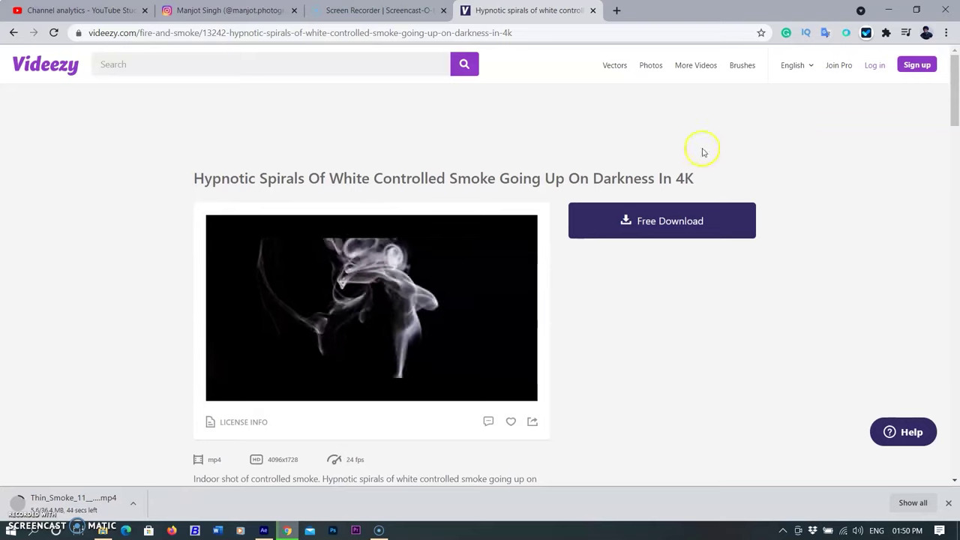
scroll(83, 480, "down", 2)
left_click(133, 504)
left_click(172, 460)
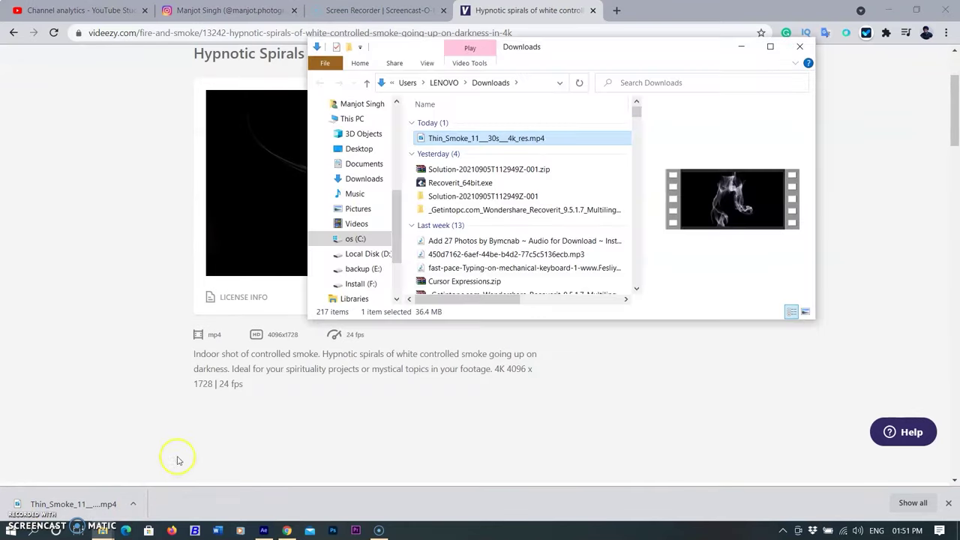
Place the downloaded Thin_Smoke_11 clip in a new folder named smoke inside the supportive_footage folder
right_click(536, 136)
left_click(365, 394)
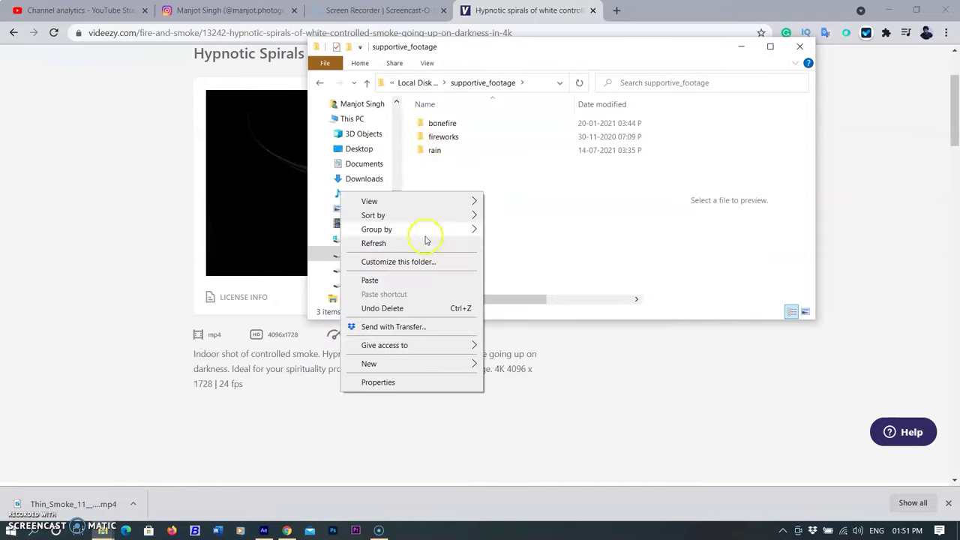
mouse_move(420, 368)
left_click(504, 189)
type("smoke")
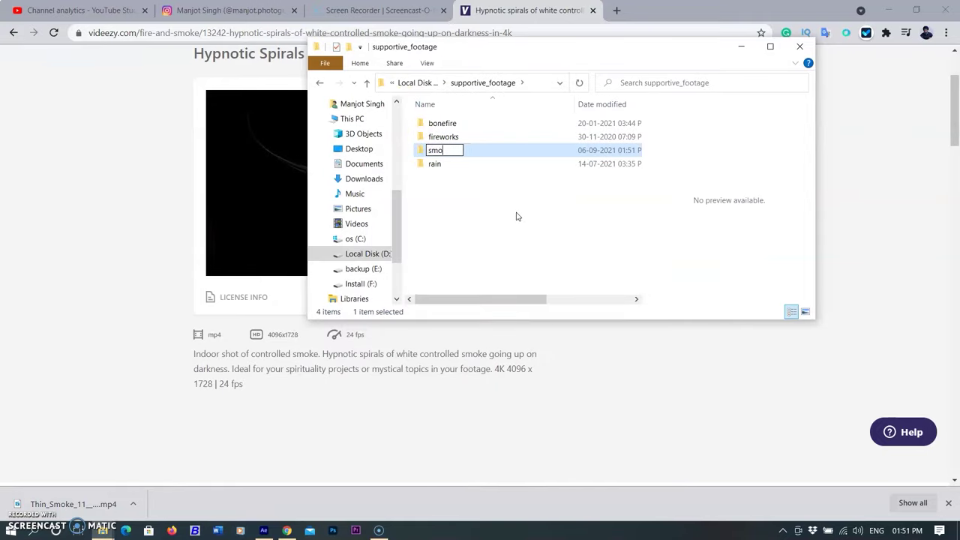
key("Return")
key("Return")
key("ctrl+v")
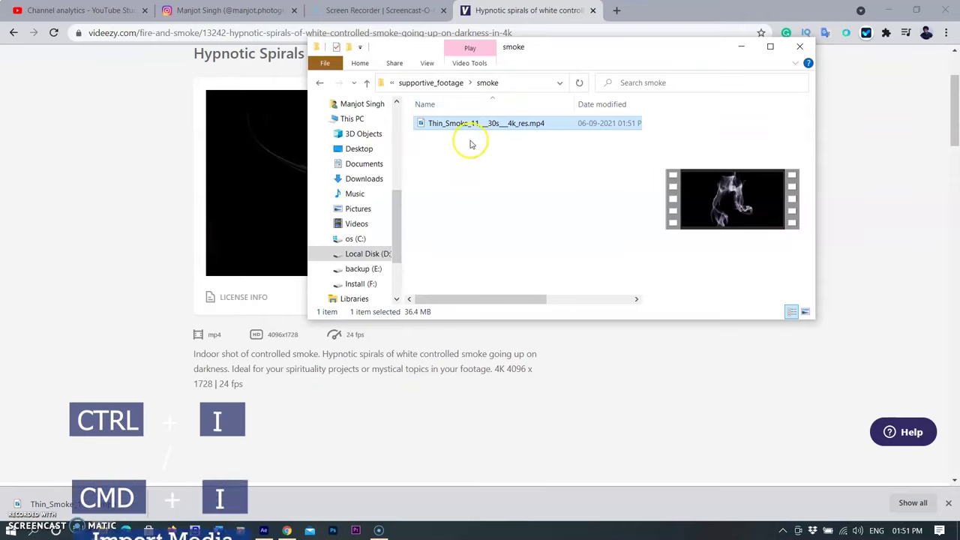
Bring the Thin_Smoke_11 clip into the After Effects composition as a layer above the makeup brush image
left_click(536, 198)
left_click_drag(488, 124, 109, 470)
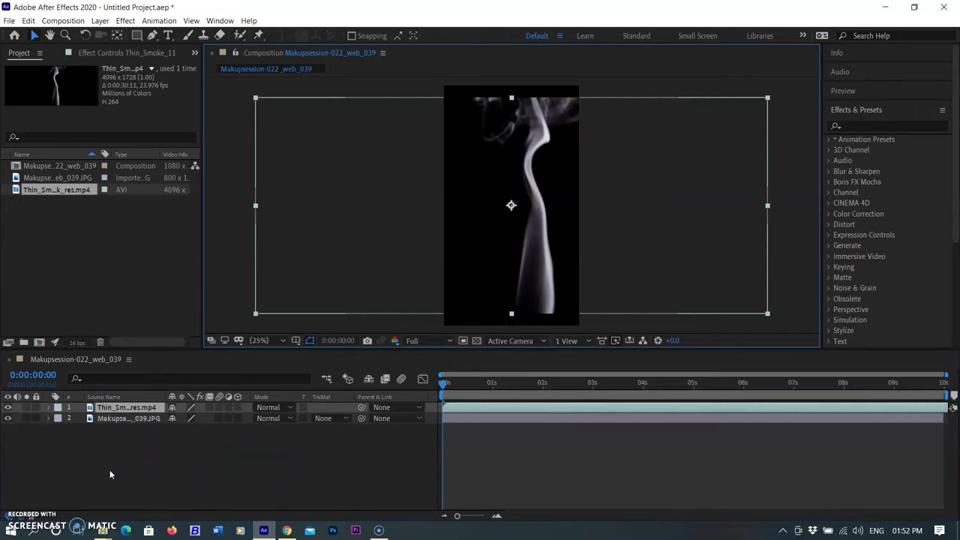
Try fitting the smoke clip layer to the composition frame, and undo the fit
left_click(570, 411)
right_click(572, 409)
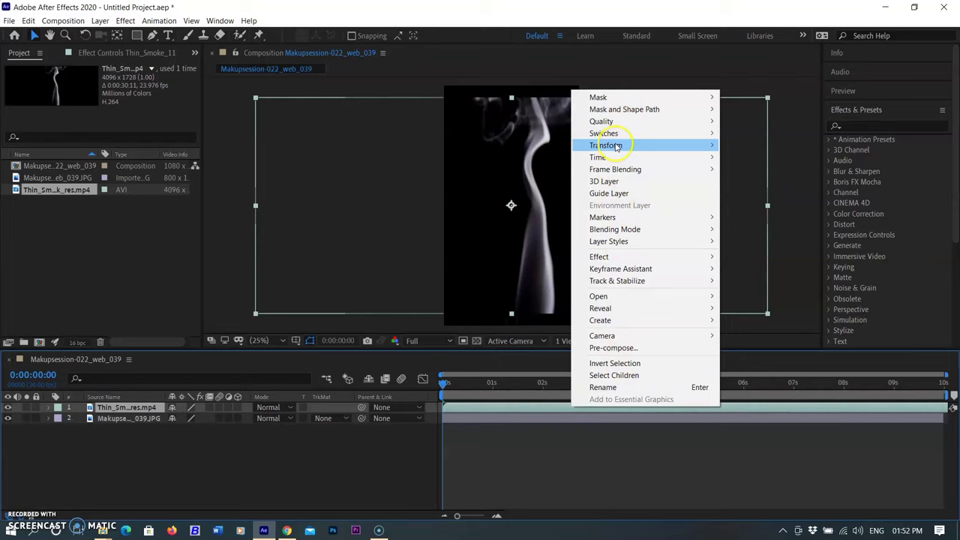
mouse_move(617, 146)
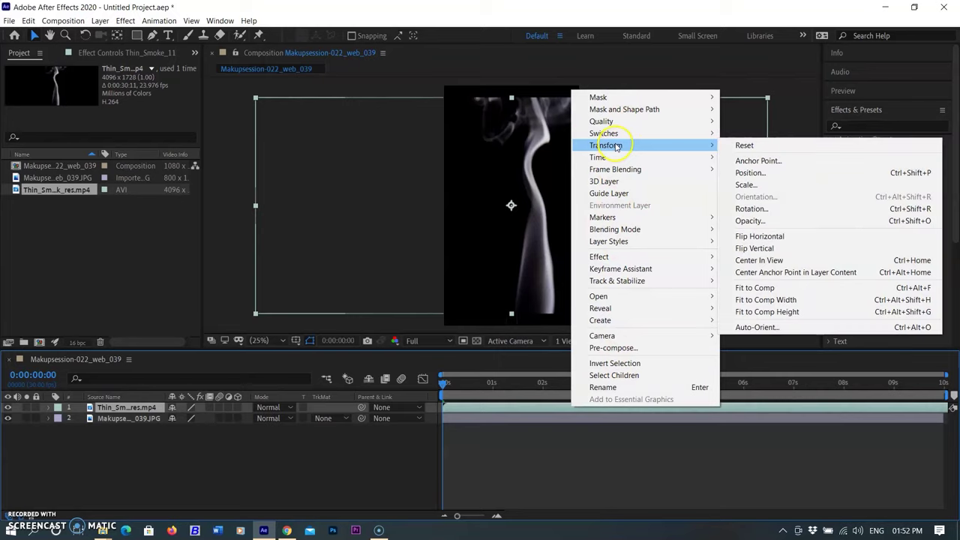
left_click(765, 288)
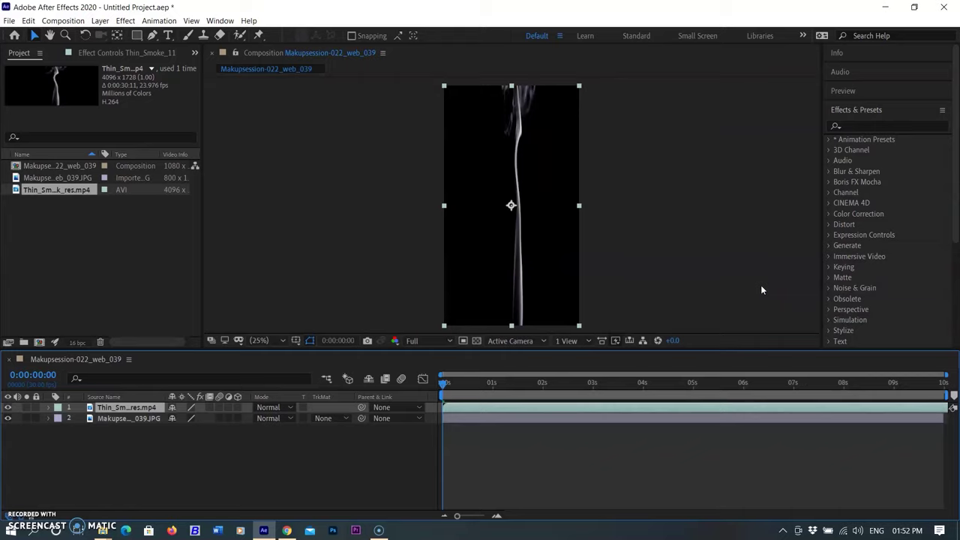
key("ctrl+z")
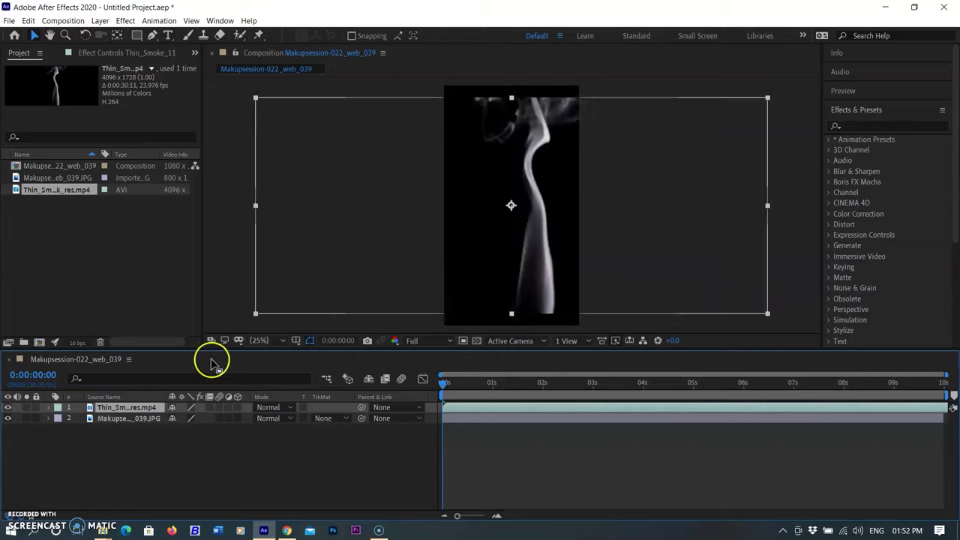
Scale the smoke clip layer up proportionally so it fills the full height of the composition frame
left_click(257, 316)
key("alt")
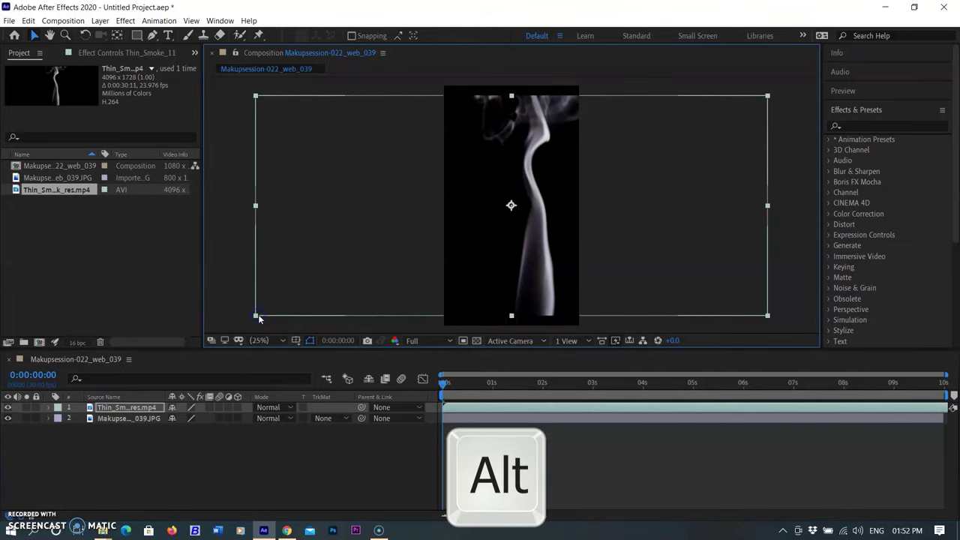
left_click_drag(256, 315, 232, 331)
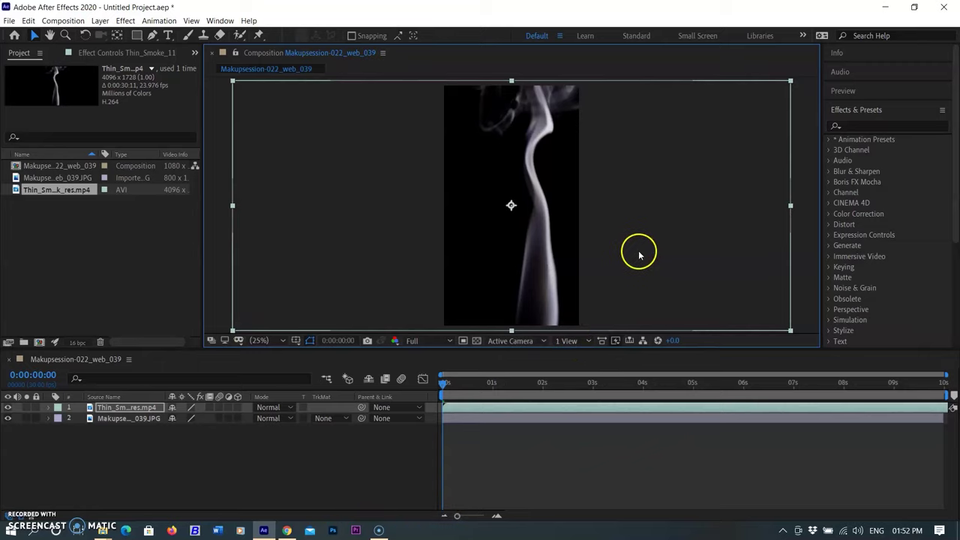
Hide the smoke layer, preview the makeup brush image alone, and show the smoke layer again
left_click(9, 407)
left_click(9, 408)
left_click(17, 401)
left_click(621, 495)
key("space")
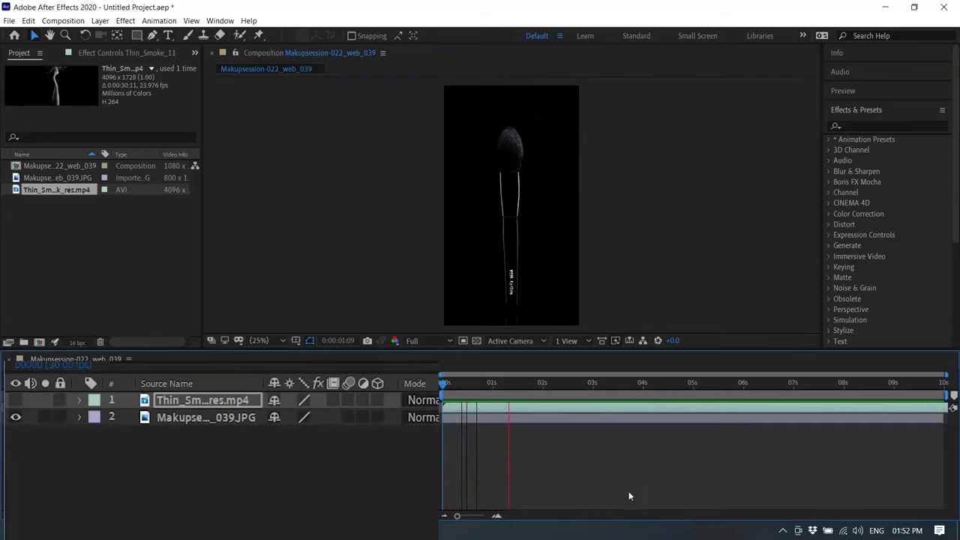
left_click(15, 401)
left_click(139, 461)
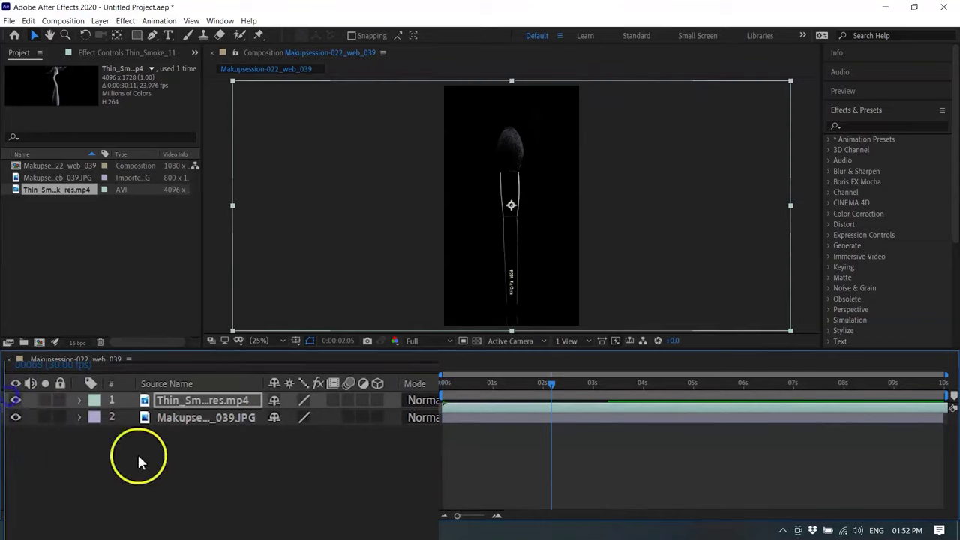
Preview the composition from the beginning with the smoke layer visible over the brush image
left_click_drag(552, 383, 442, 383)
key("space")
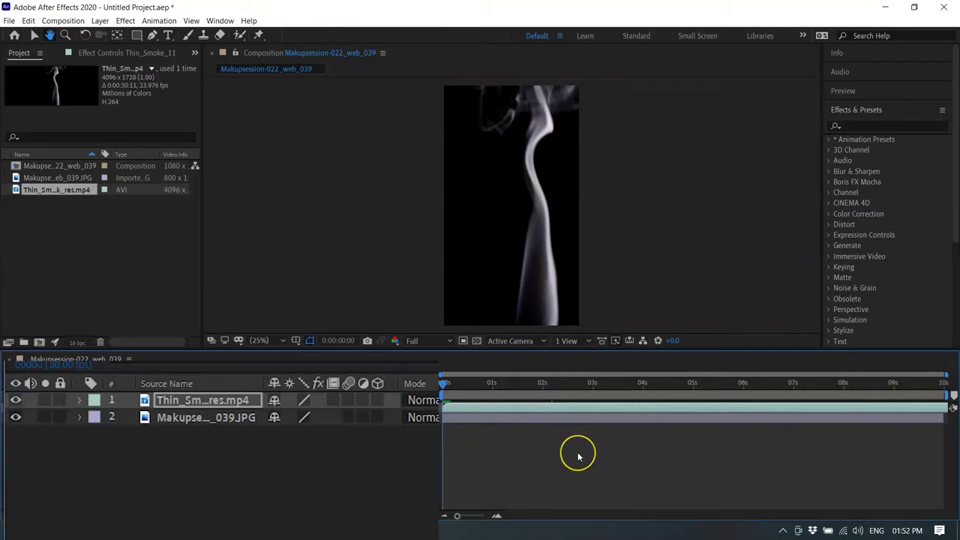
key("space")
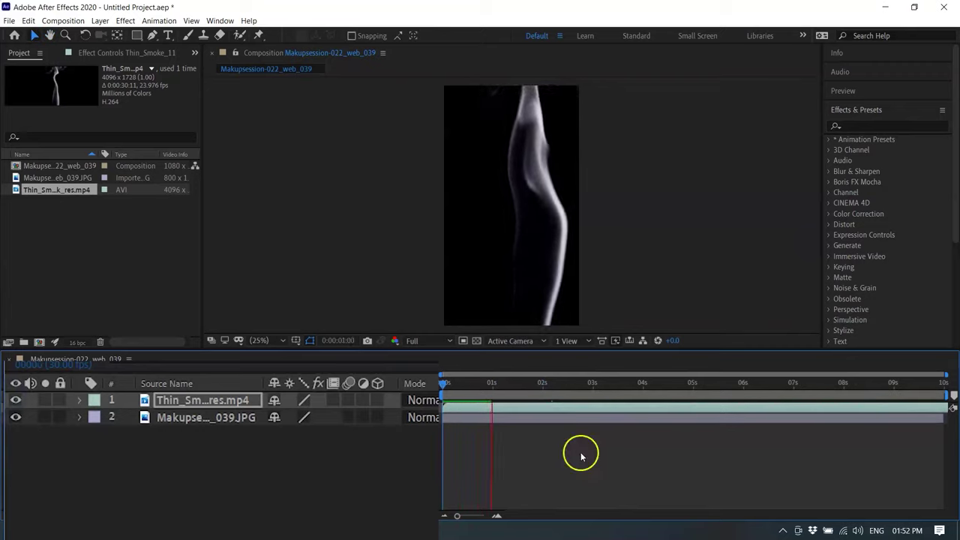
left_click(625, 418)
Set the smoke layer's blending mode to Screen
left_click(567, 410)
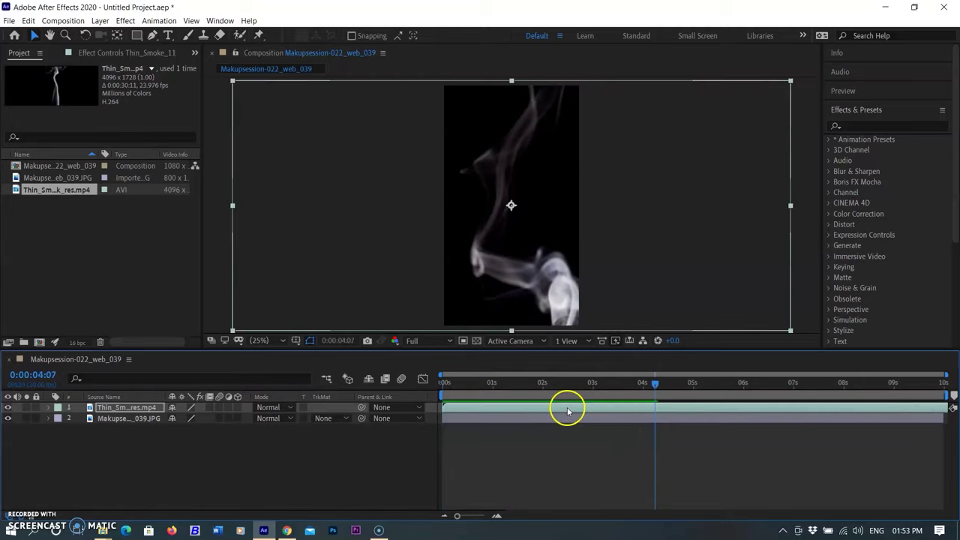
left_click(678, 429)
right_click(588, 409)
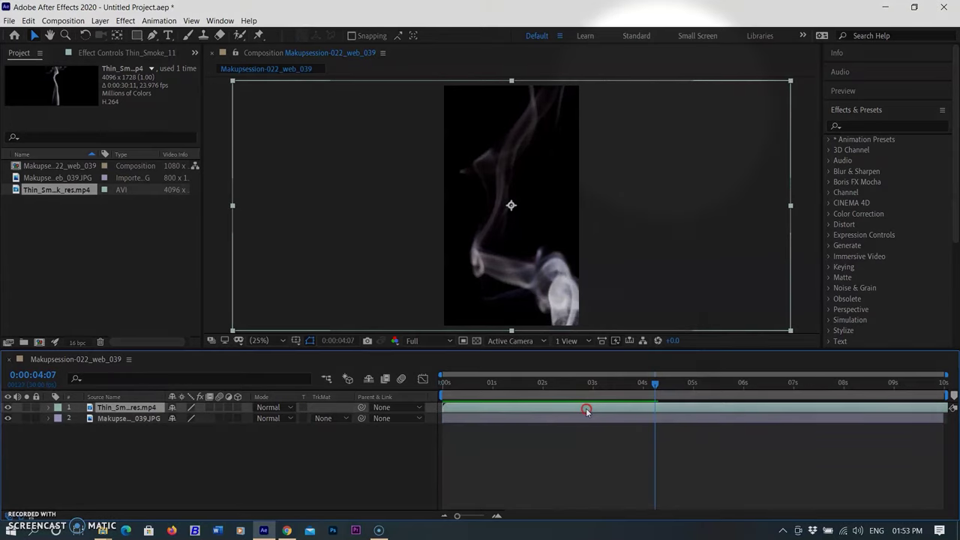
mouse_move(663, 232)
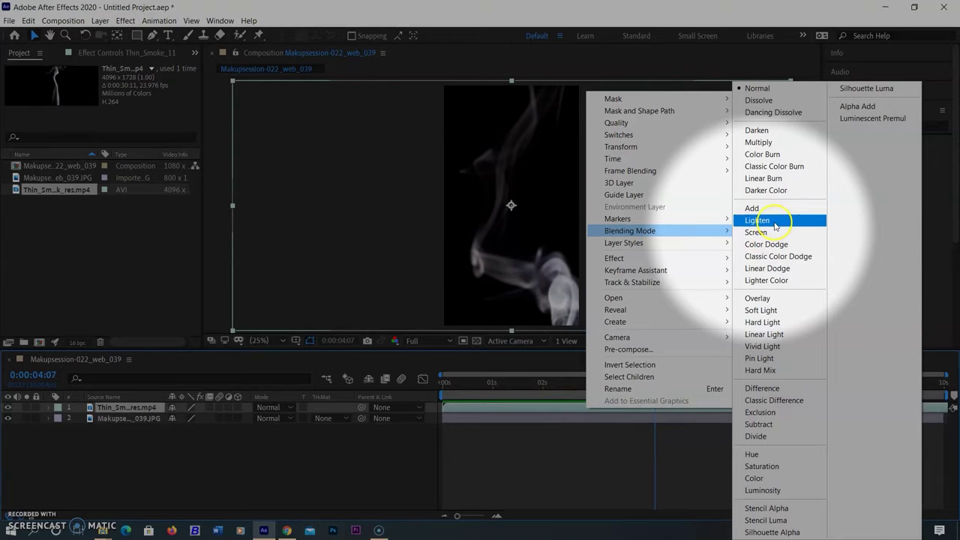
left_click(775, 235)
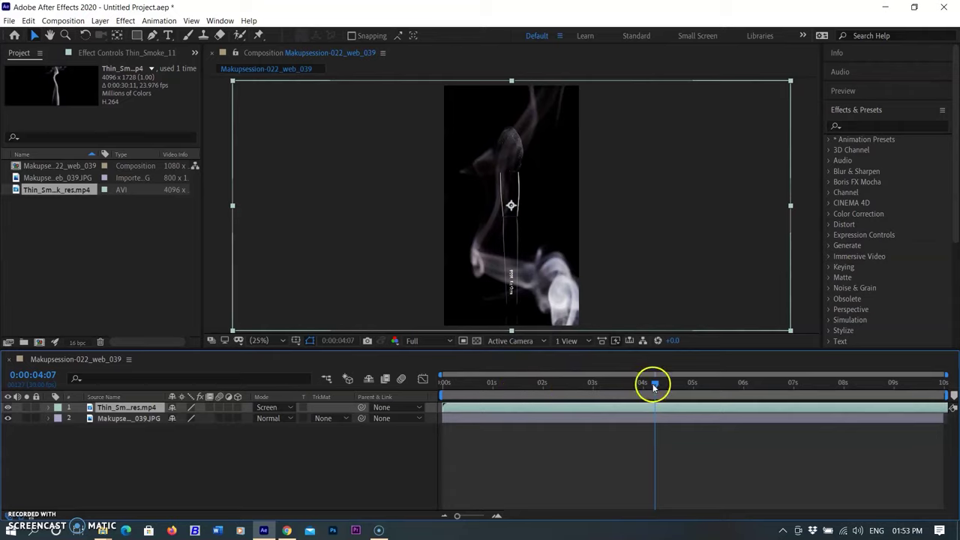
Preview the smoke blended over the makeup brush from the beginning of the composition
left_click_drag(654, 384, 439, 393)
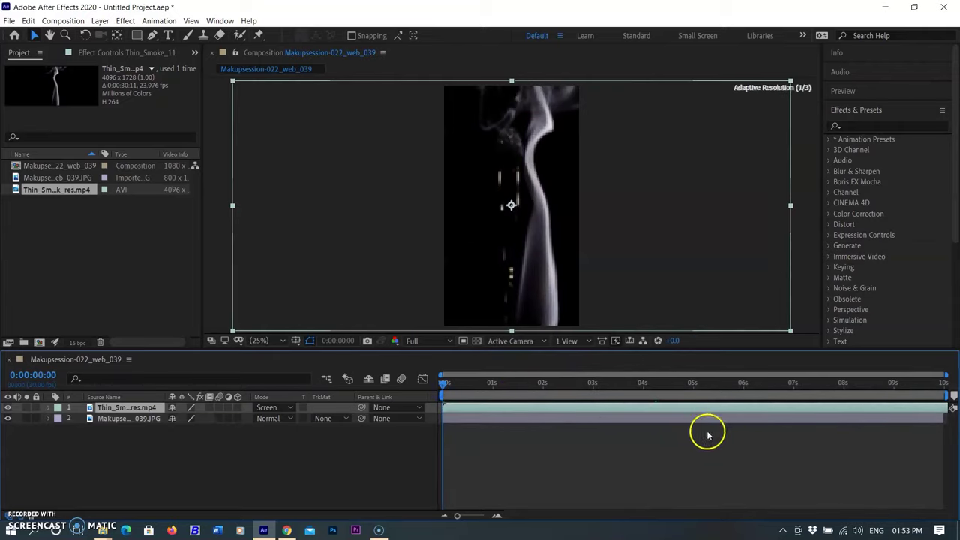
key("space")
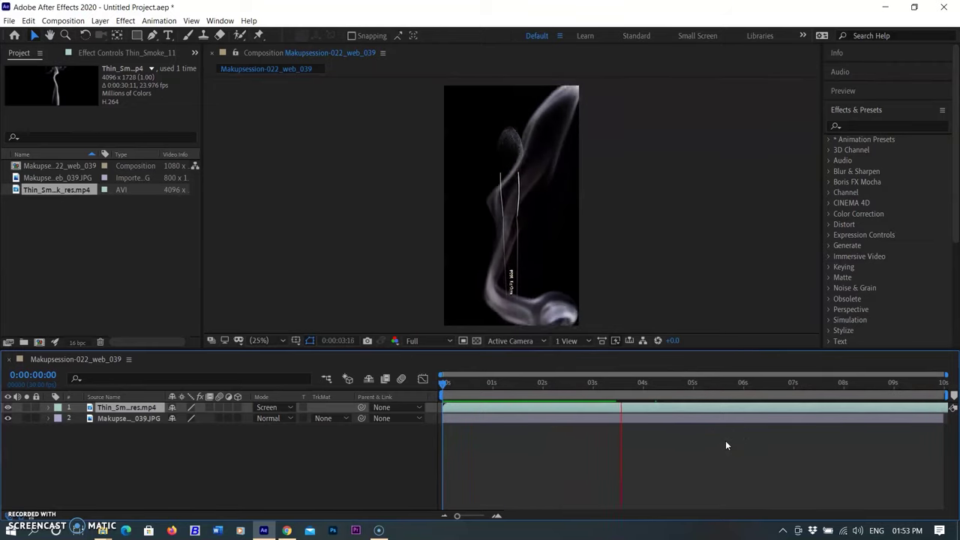
left_click(787, 424)
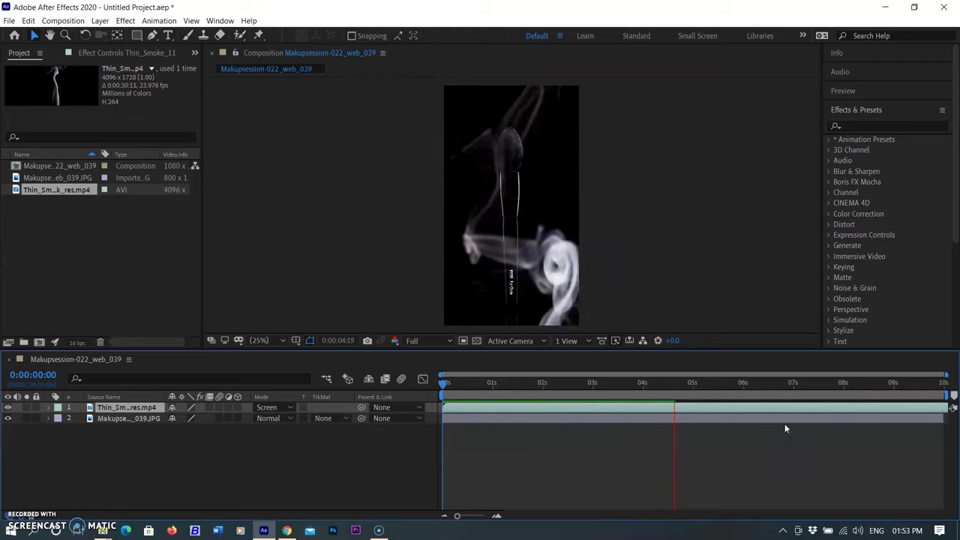
left_click(784, 422)
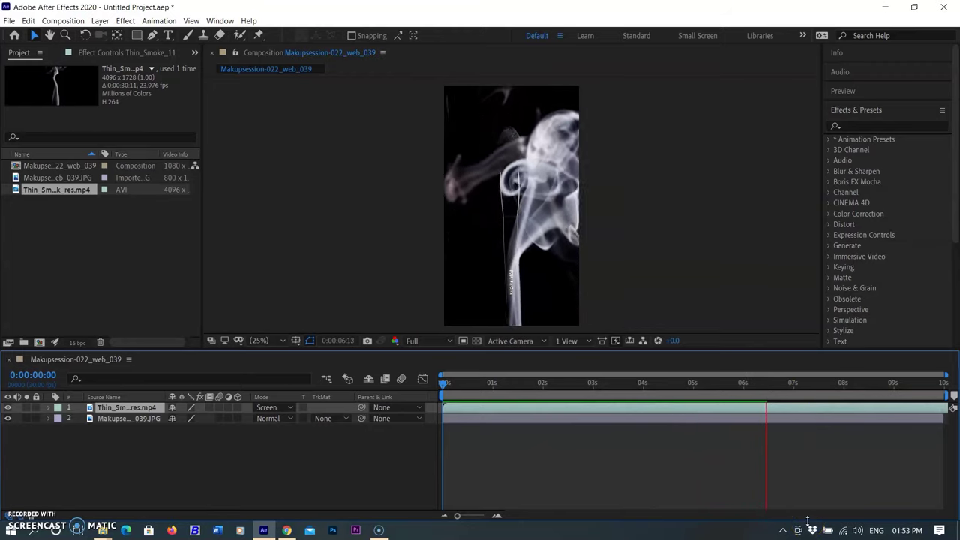
left_click(822, 513)
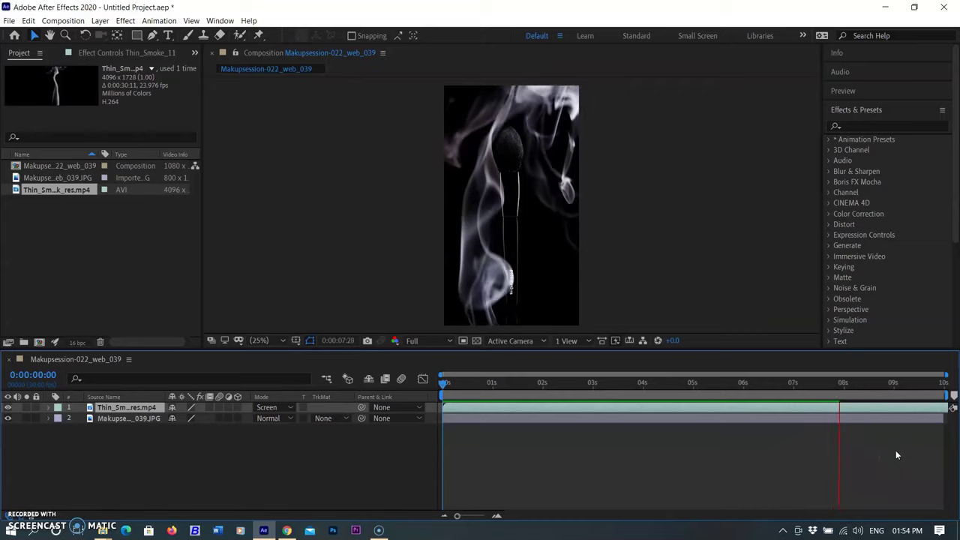
key("space")
Show the Position, Rotation and Opacity properties of the smoke layer in the timeline
left_click(465, 406)
key("p")
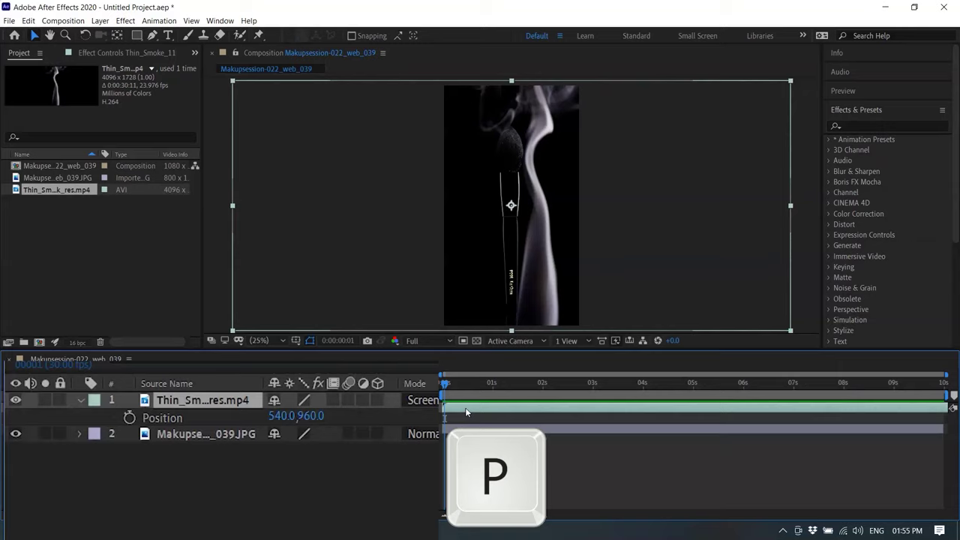
key("shift+r")
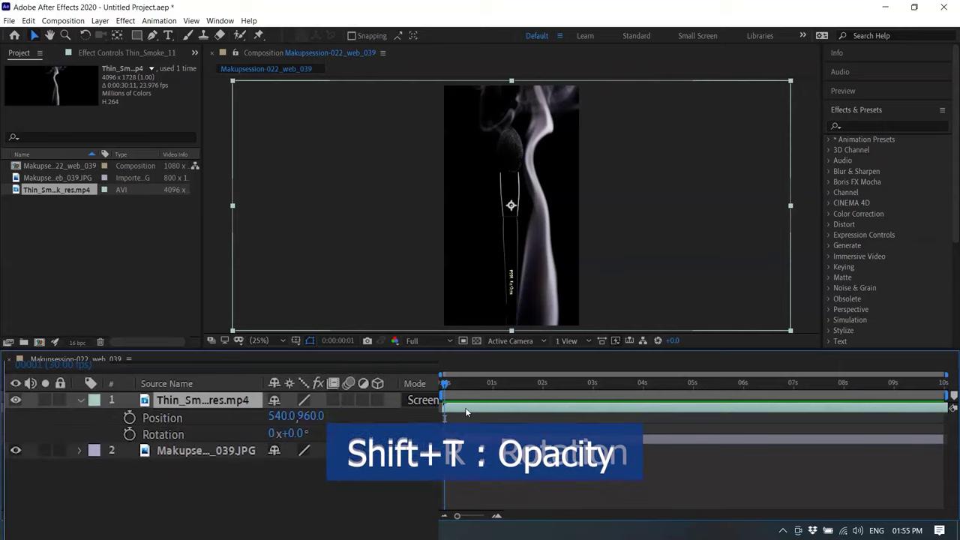
key("shift+t")
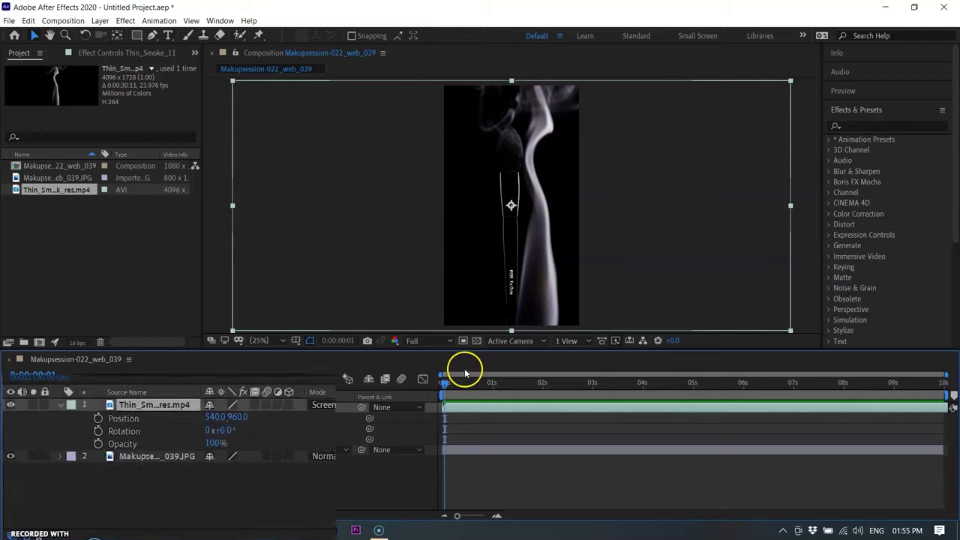
Keyframe the smoke layer's position at 0:00:00:00, with its anchor point moved near the frame's lower edge, at 192, 1880
left_click_drag(448, 383, 439, 384)
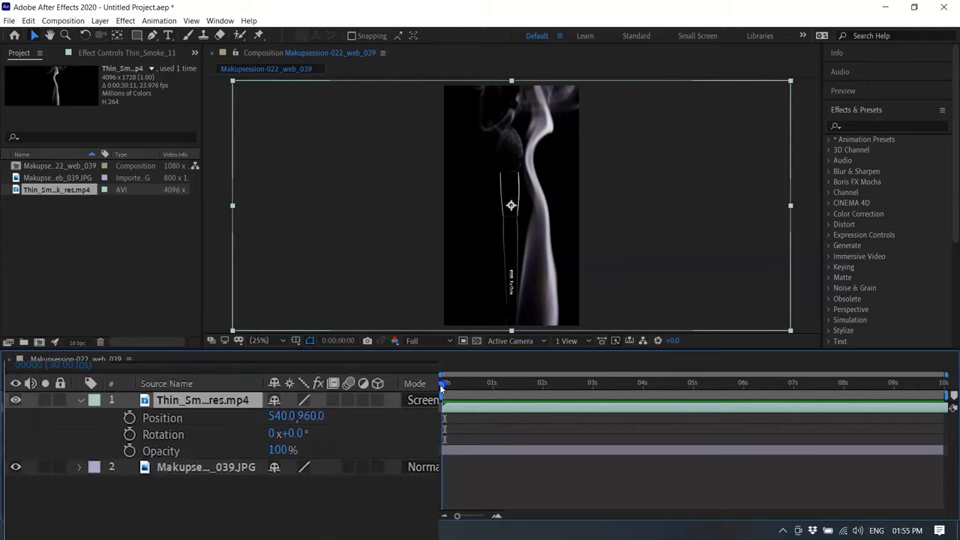
left_click(129, 418)
left_click(116, 36)
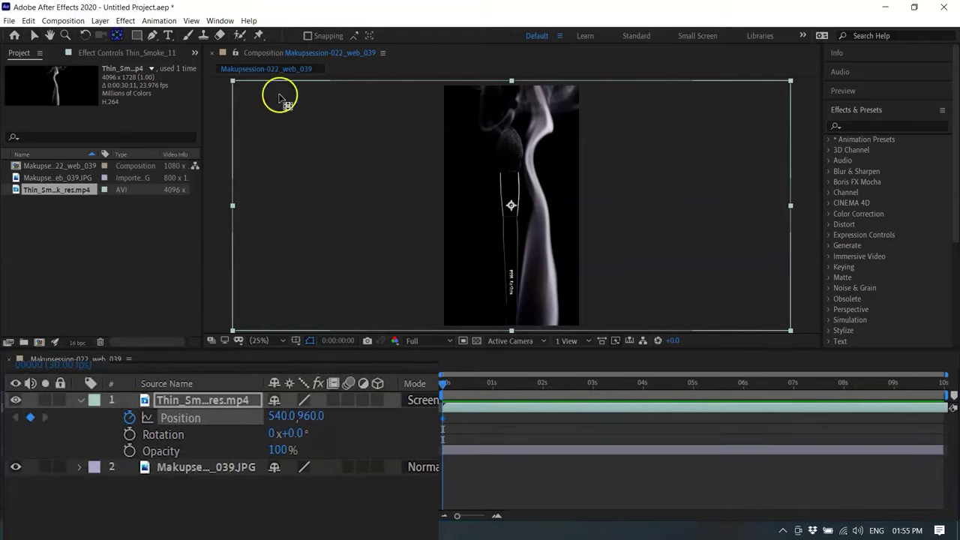
mouse_move(511, 206)
left_mouse_down()
mouse_move(516, 282)
mouse_move(509, 318)
mouse_move(494, 323)
left_mouse_up()
key("y")
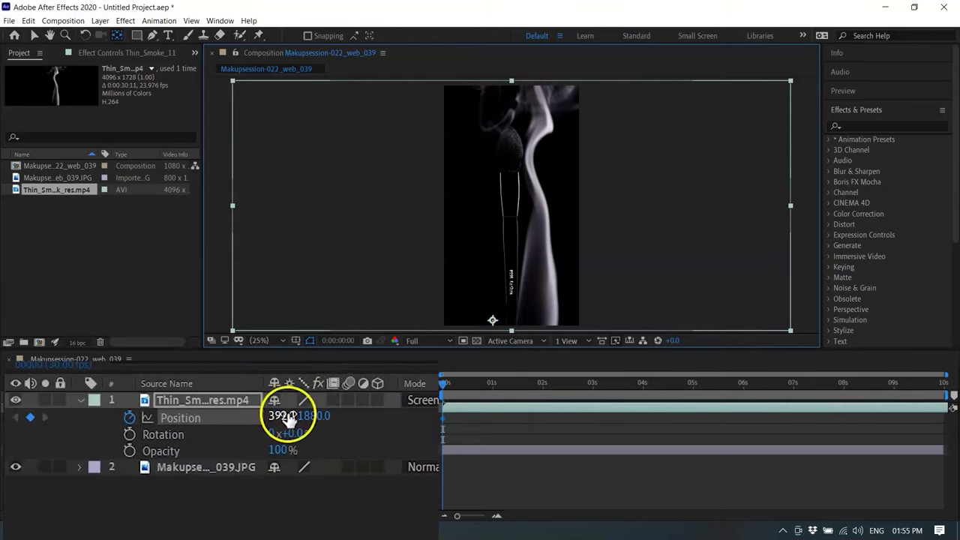
left_click_drag(289, 426, 76, 401)
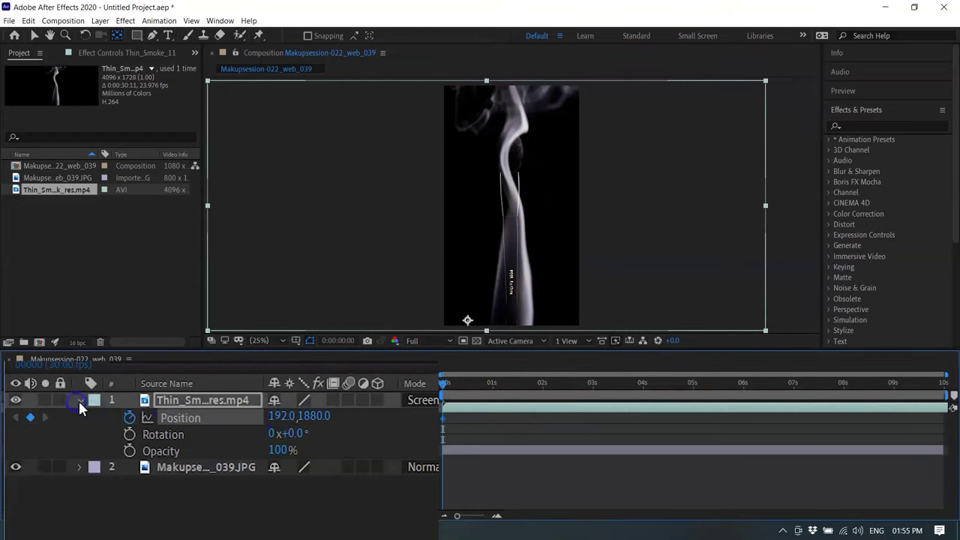
Add an opacity keyframe of 30% to the smoke layer at 0:00:00:00
left_click(130, 451)
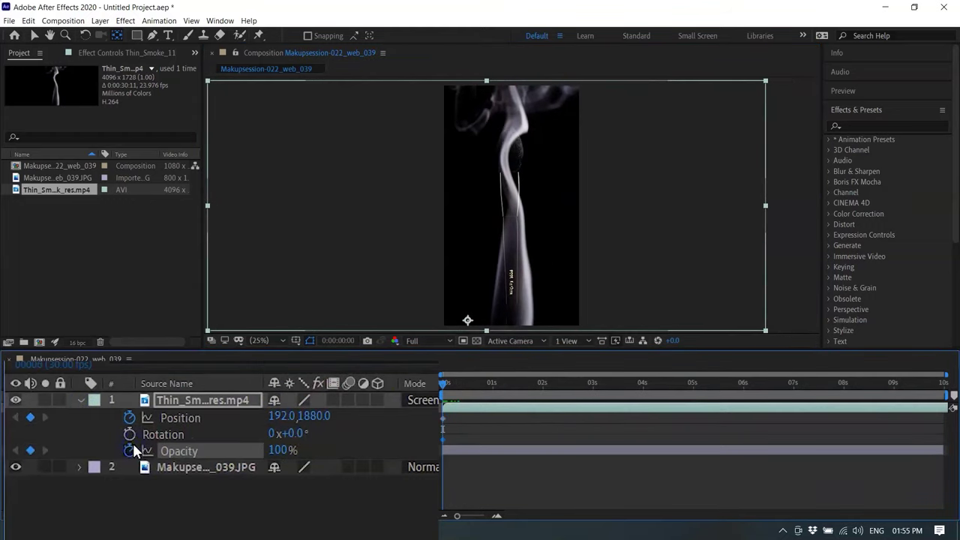
left_click(277, 452)
type("60")
key("Return")
left_click(271, 459)
left_click(446, 410)
Keyframe the smoke layer's opacity at 0:00:00:27, trying 70% and 50% before setting it to 40%
left_click_drag(445, 384, 488, 390)
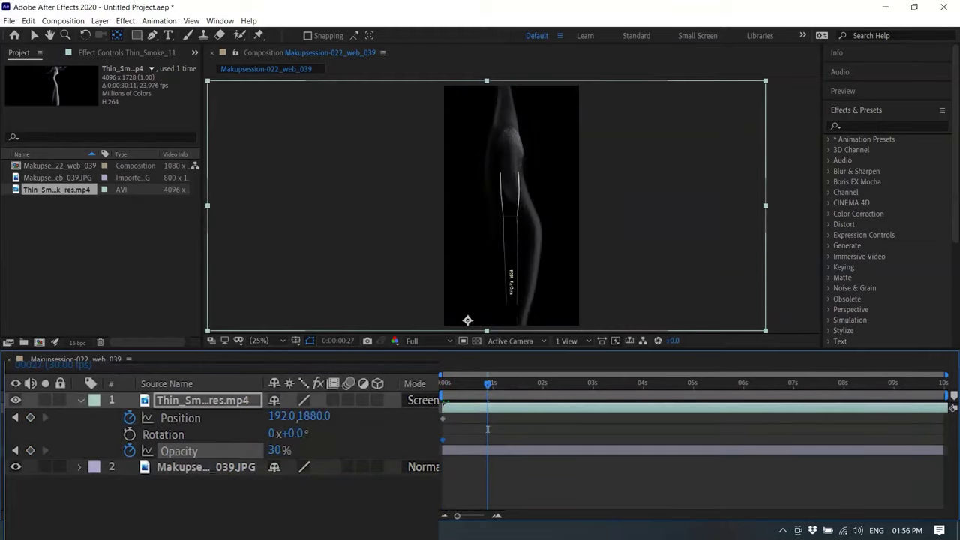
left_click(278, 451)
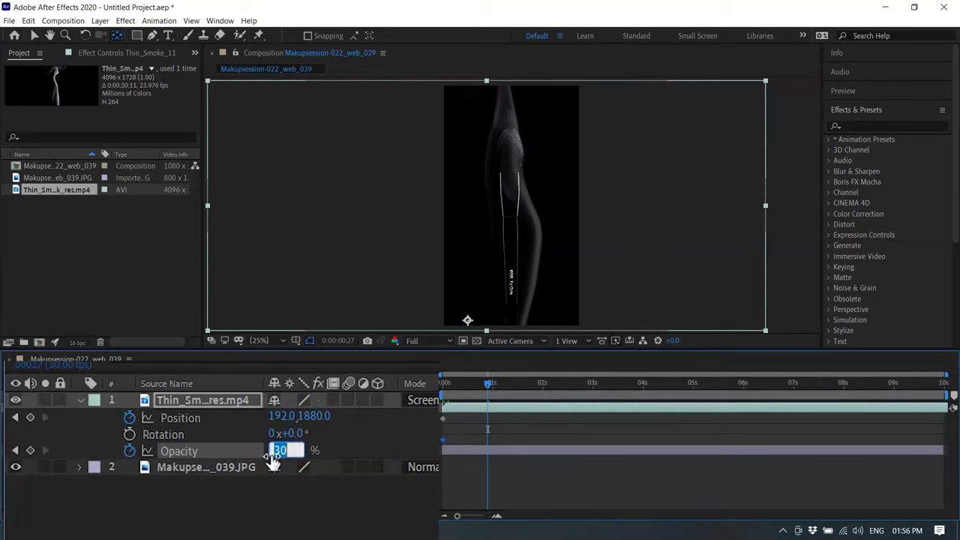
type("70")
key("Return")
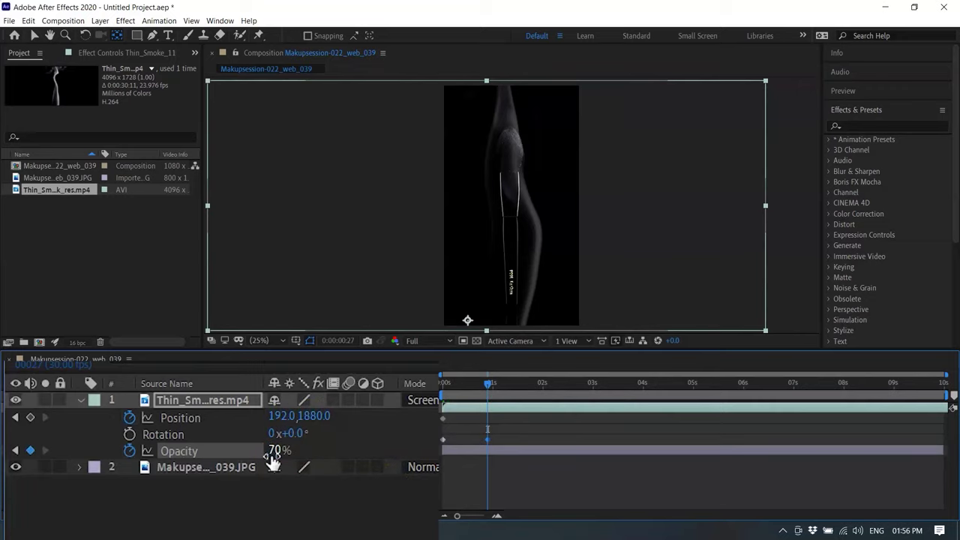
left_click(197, 443)
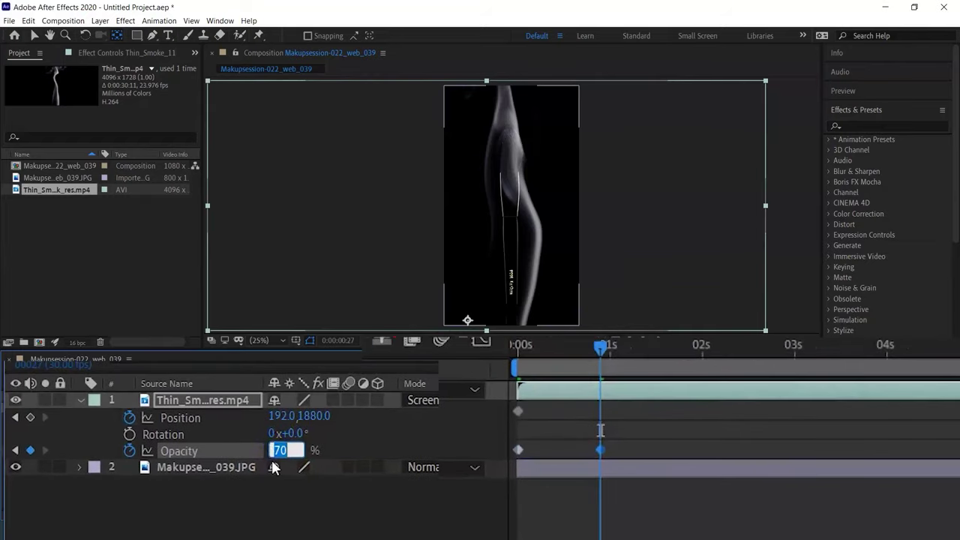
type("50")
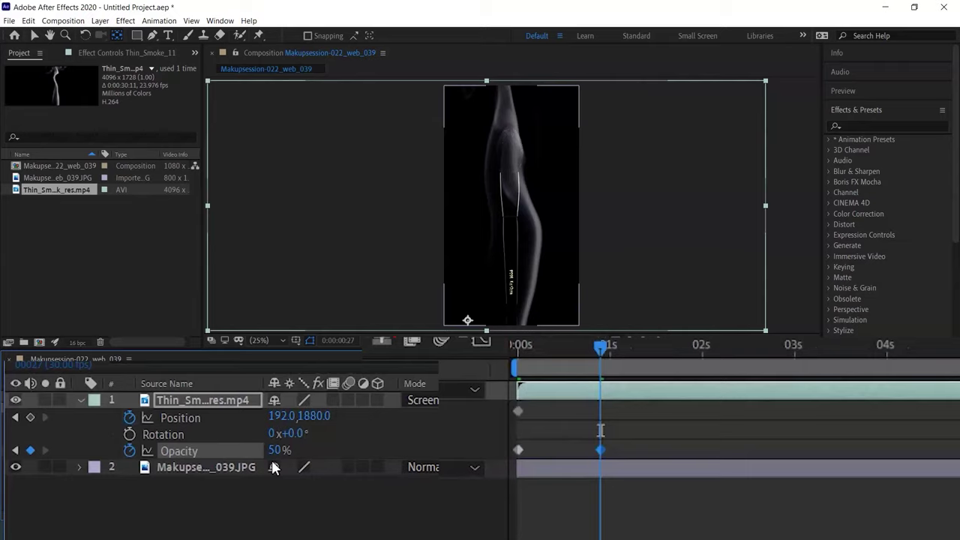
left_click(278, 446)
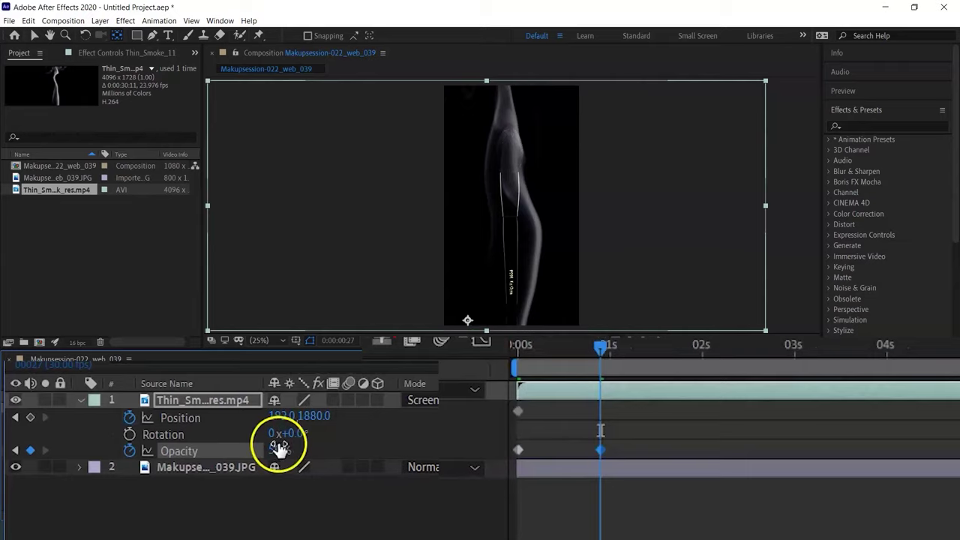
left_click(280, 449)
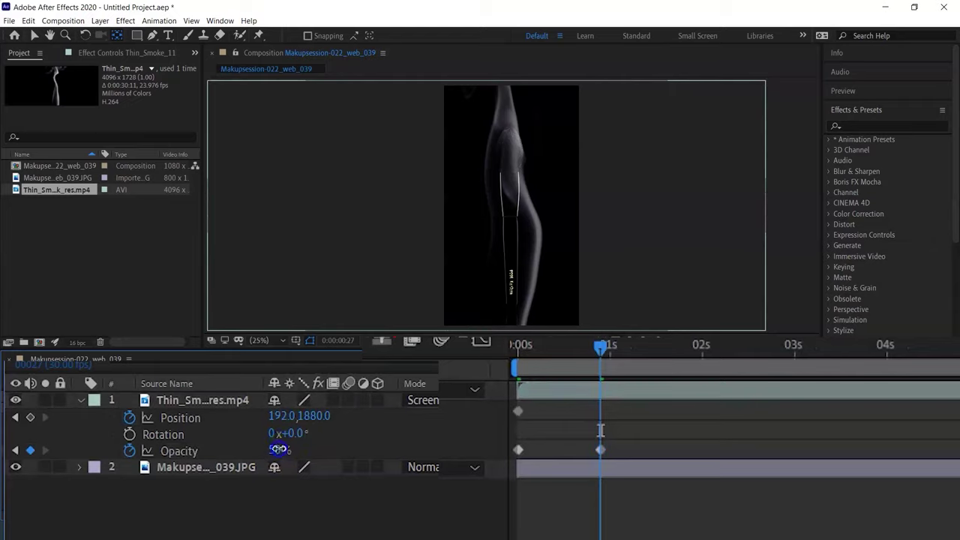
left_click(278, 448)
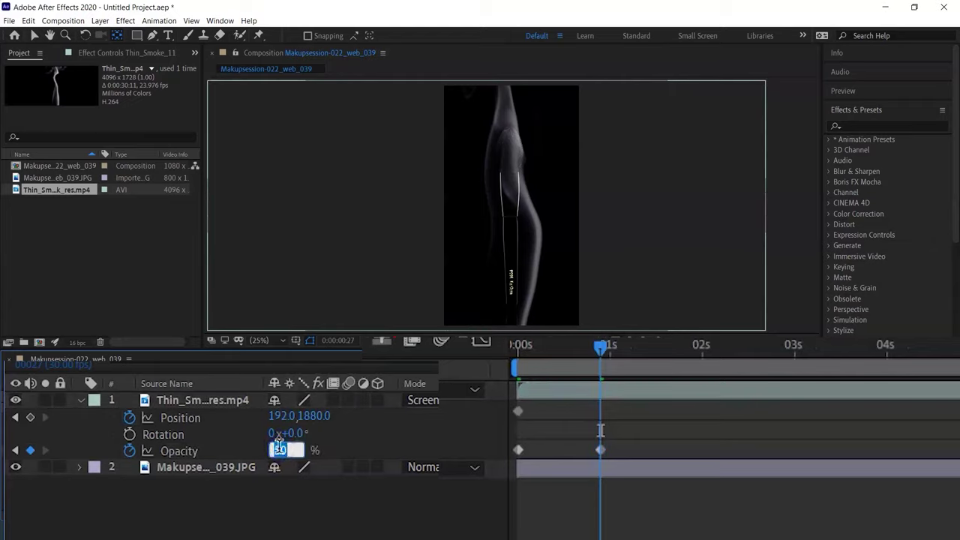
type("40")
key("Return")
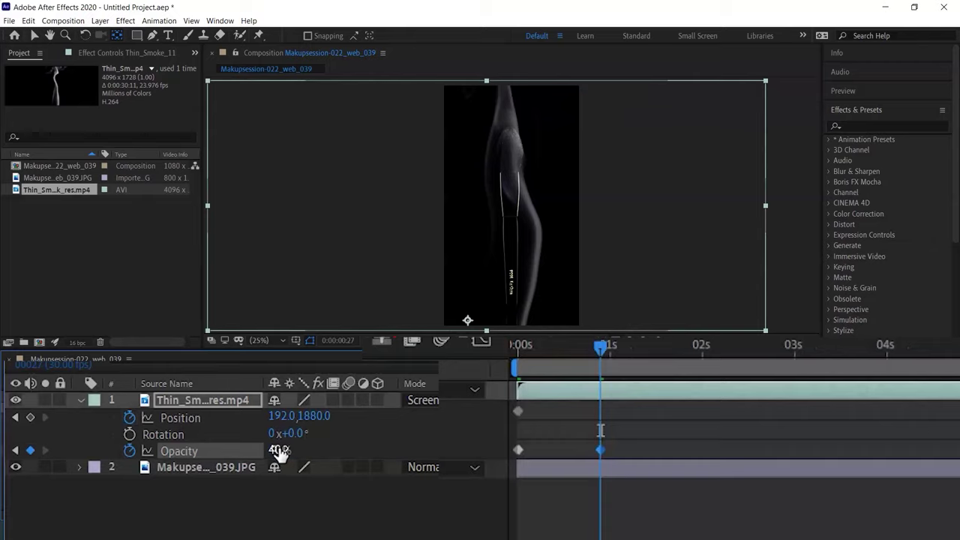
Keyframe the smoke layer at 0:00:00:27 with a rotation of 9° and a position of 13, 1880
left_click(291, 431)
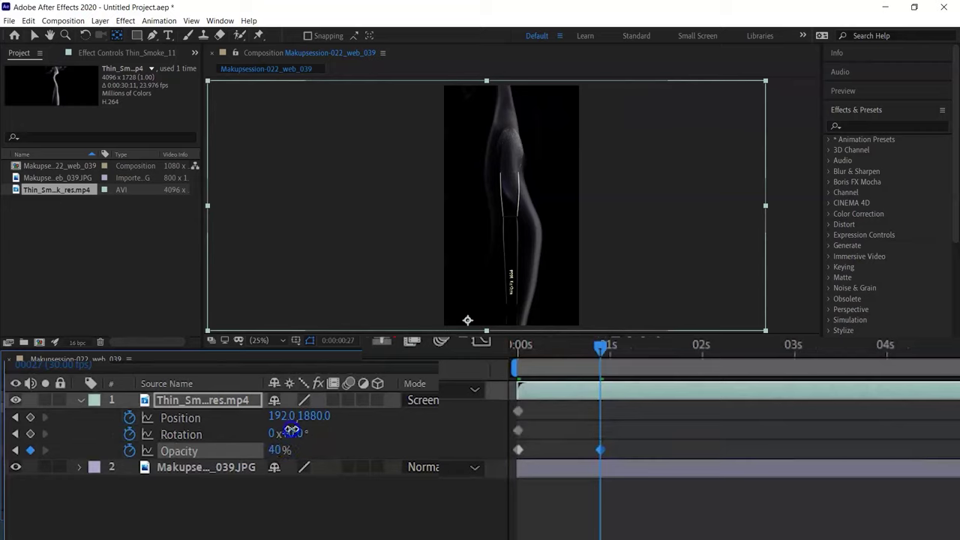
left_click_drag(293, 429, 294, 430)
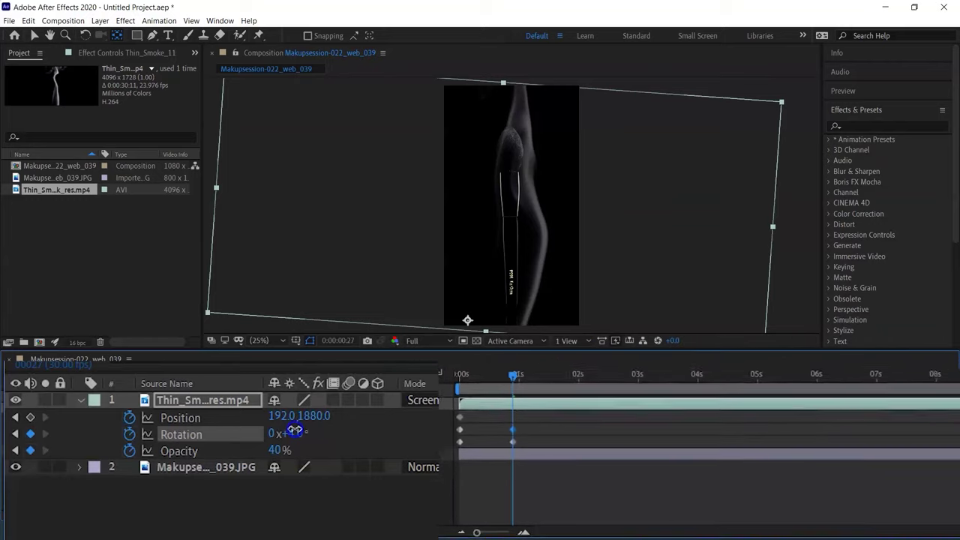
left_click_drag(295, 430, 88, 383)
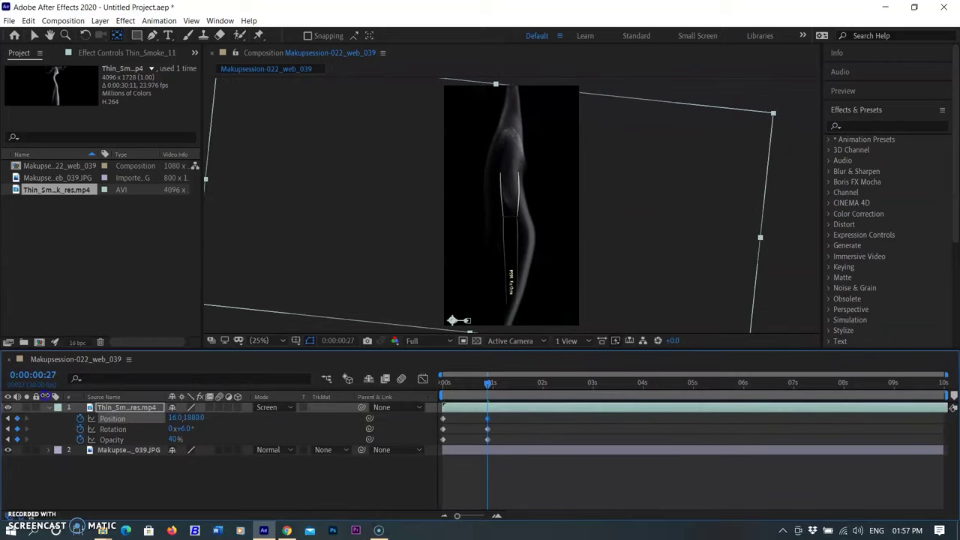
left_click_drag(177, 430, 188, 430)
left_click(193, 426)
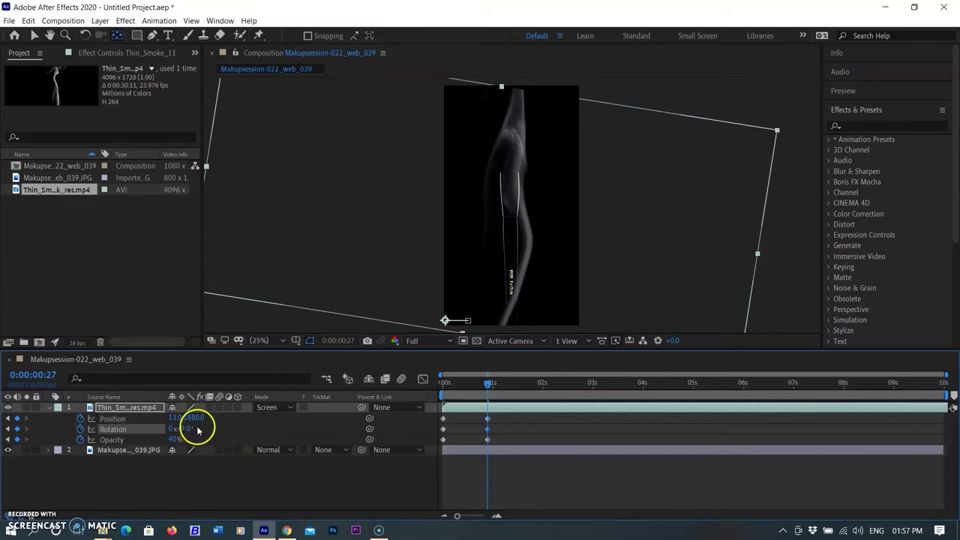
Show the smoke layer's Scale property and play back the animation from the start of the composition
key("shift+s")
left_click_drag(199, 430, 215, 432)
left_click_drag(489, 383, 432, 395)
left_click(571, 504)
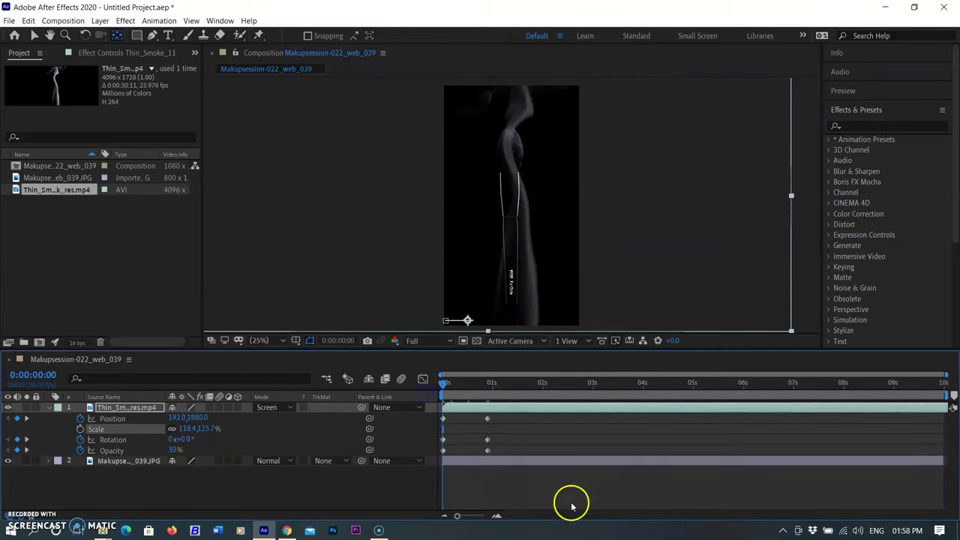
key("space")
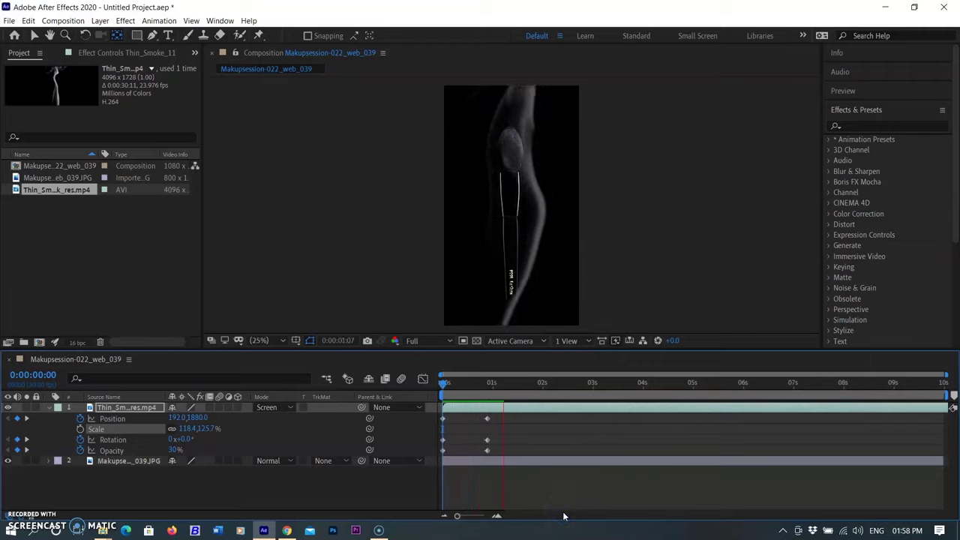
left_click(584, 459)
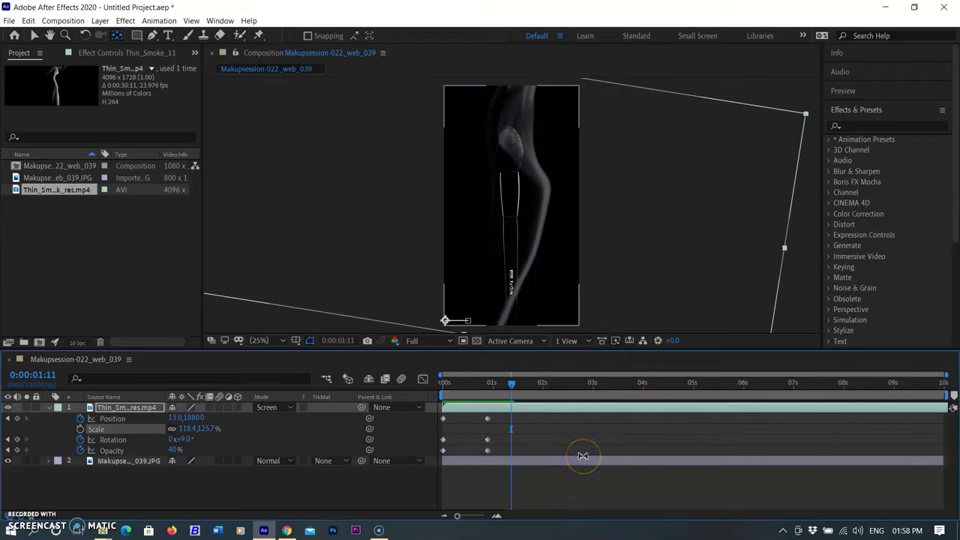
Add a -9° rotation keyframe to the smoke layer, place it at about 0:00:03:28, and scrub through the motion
left_click(527, 384)
left_click_drag(533, 391, 541, 393)
mouse_move(200, 438)
left_mouse_down()
mouse_move(175, 442)
mouse_move(197, 440)
left_mouse_up()
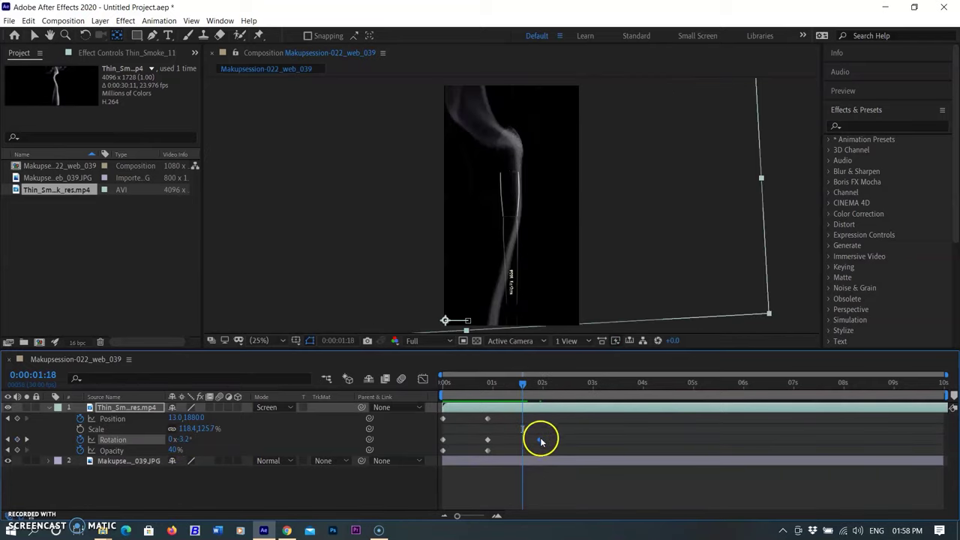
left_click_drag(540, 440, 600, 440)
left_click_drag(528, 386, 403, 393)
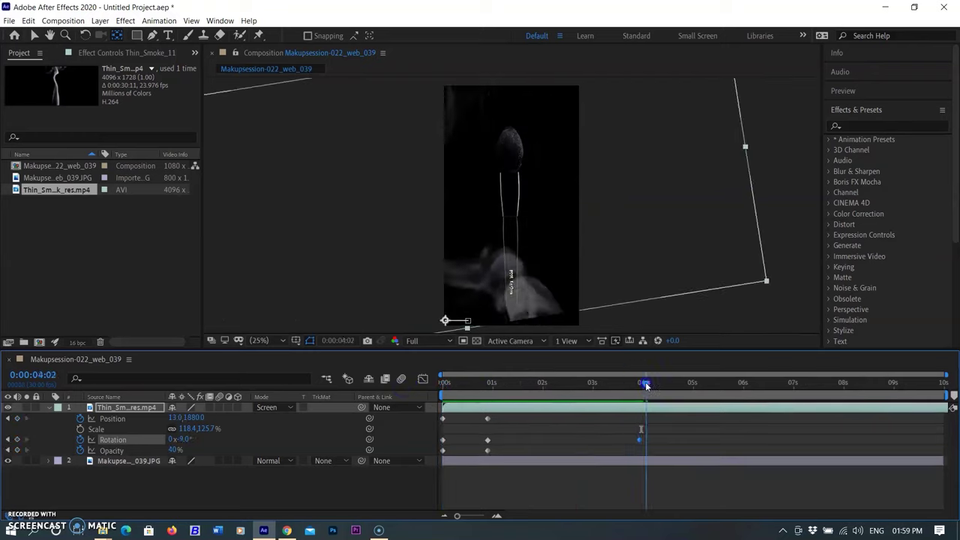
left_click_drag(647, 386, 591, 407)
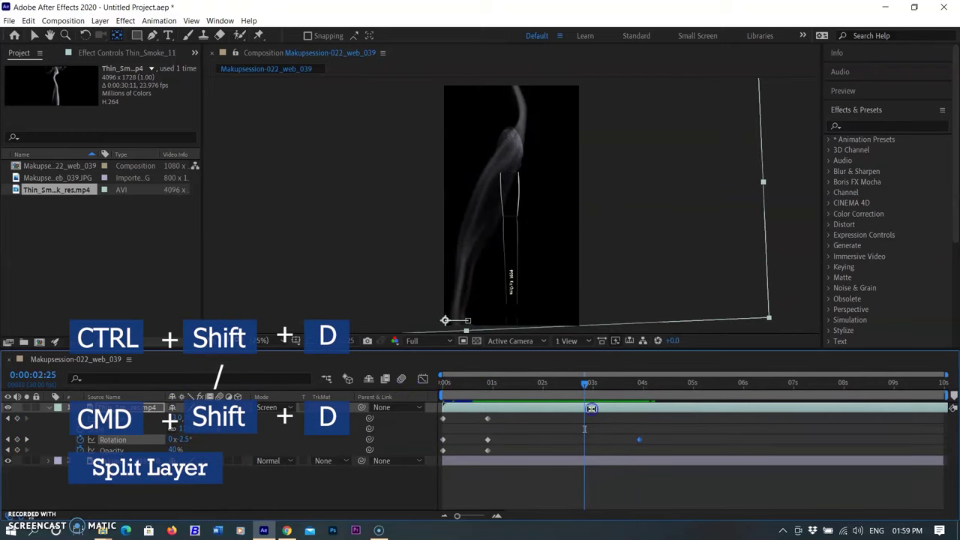
Split the smoke layer at 0:00:02:25 and delete the second part
left_click(574, 444)
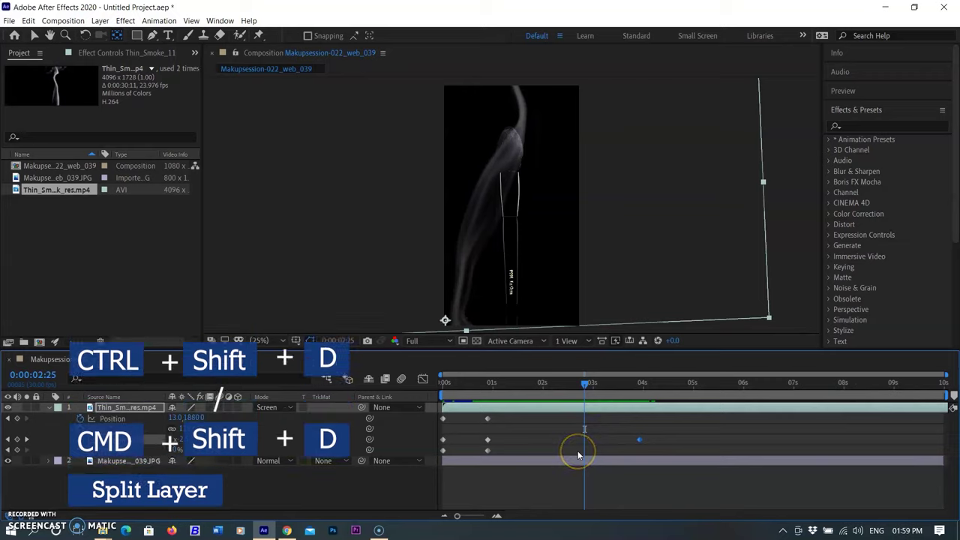
key("ctrl+shift+d")
left_click(564, 450)
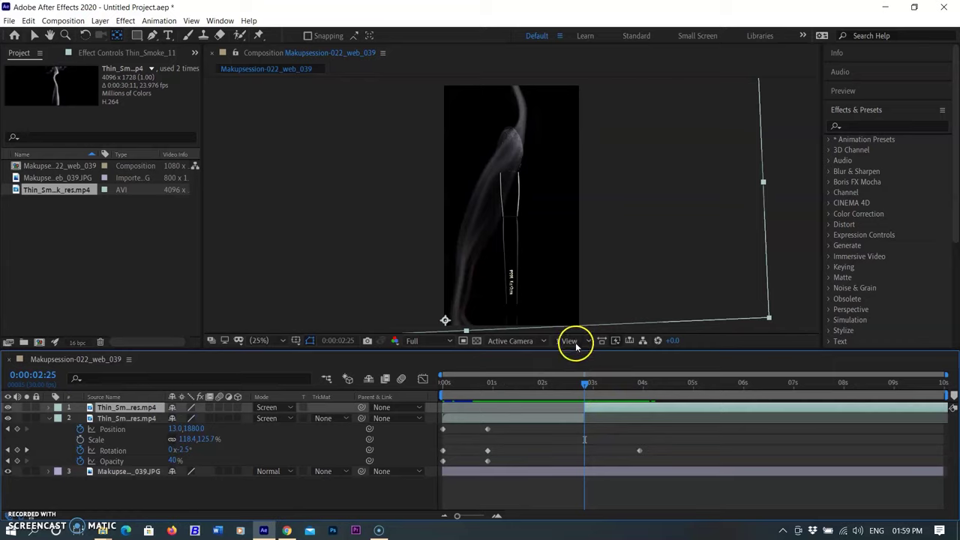
left_click_drag(584, 373, 951, 421)
left_click(800, 412)
key("Delete")
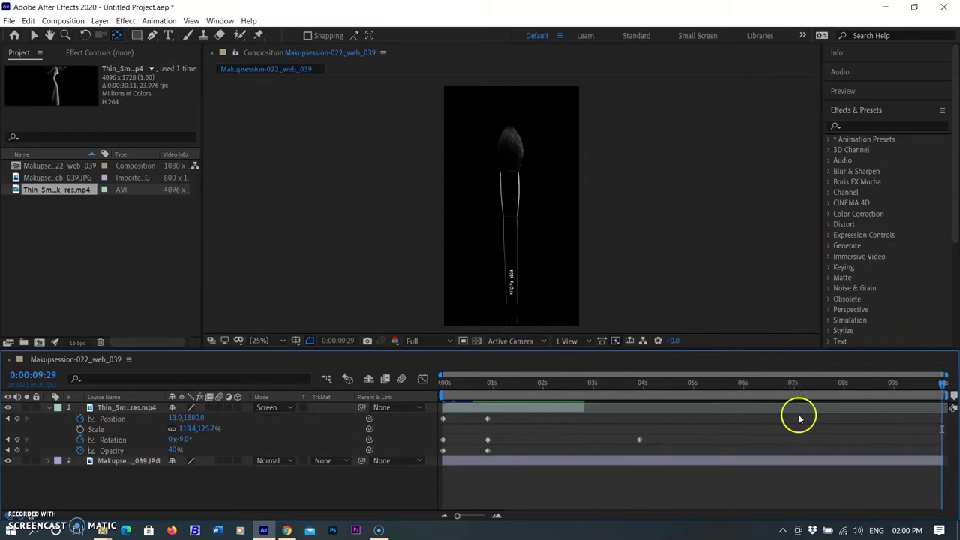
Duplicate the trimmed smoke layer and slide the copy along the timeline to start where the original ends
left_click(526, 408)
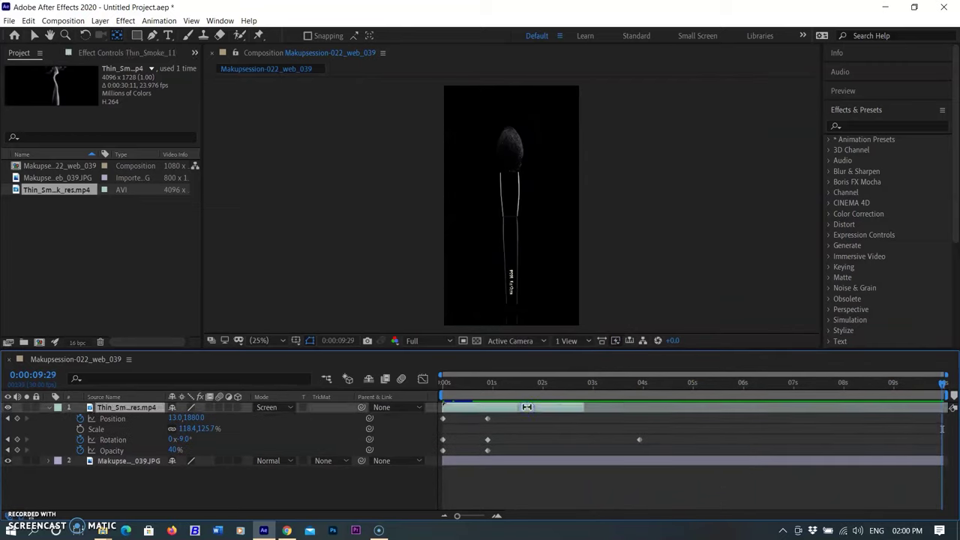
key("ctrl+d")
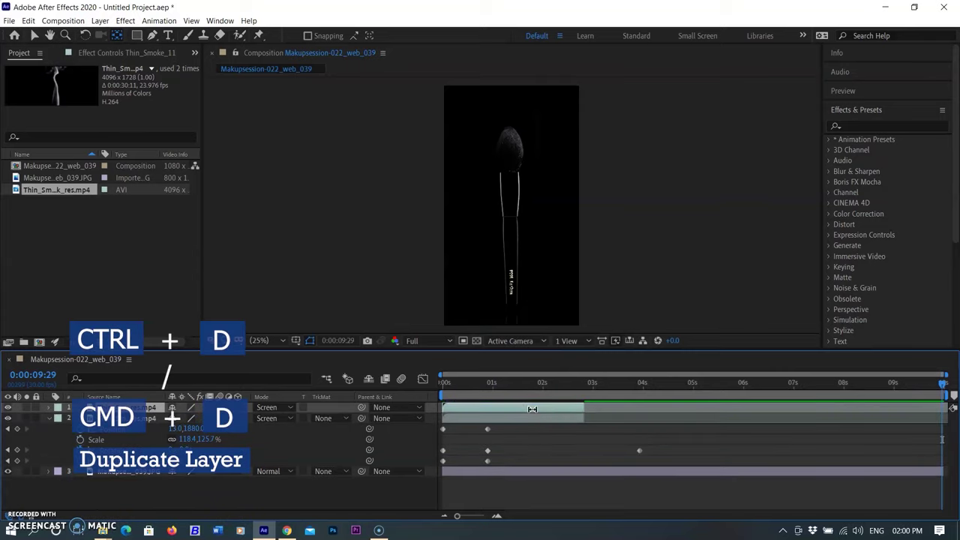
left_click_drag(550, 407, 693, 407)
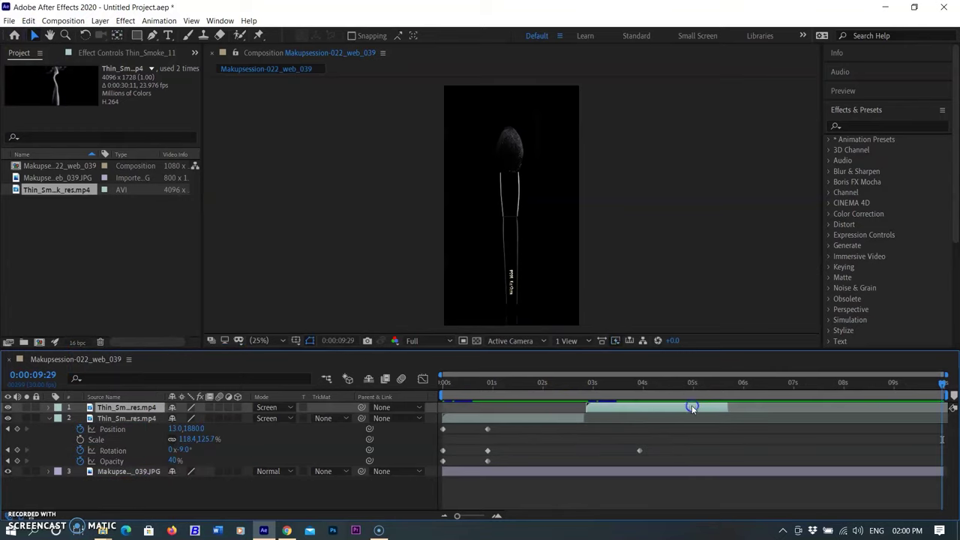
Time-stretch the lower smoke layer to end at about 0:00:04:07 and slide the upper copy toward its end
left_click(529, 423)
right_click(529, 422)
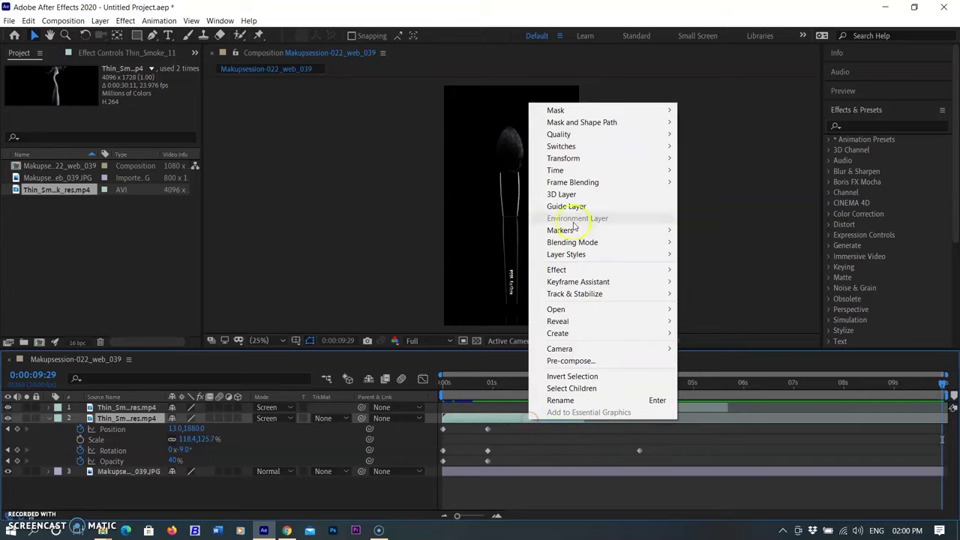
mouse_move(565, 171)
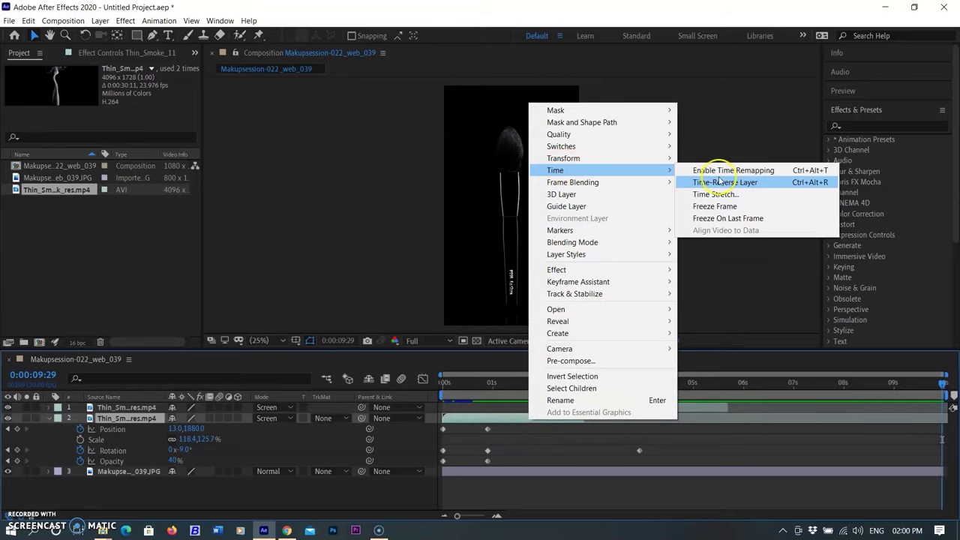
left_click(716, 194)
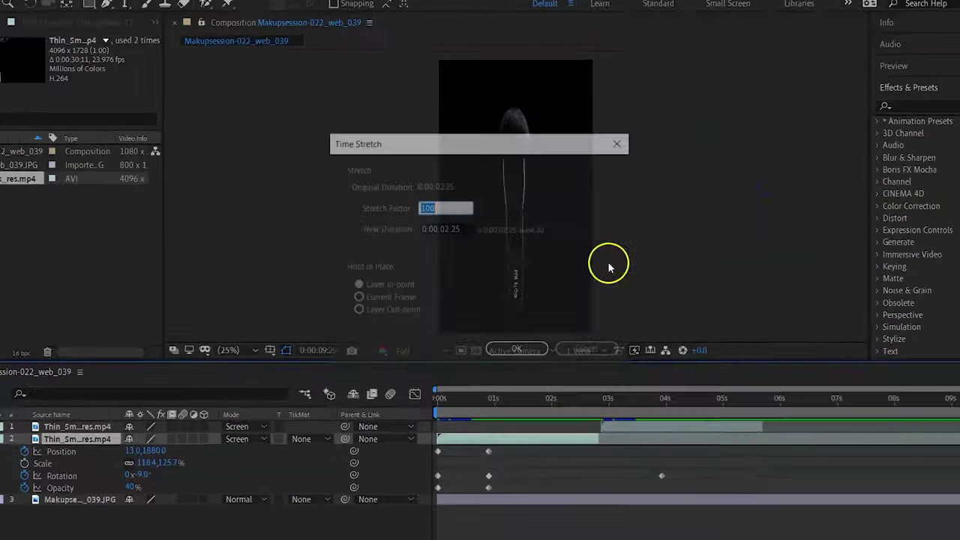
left_click(448, 182)
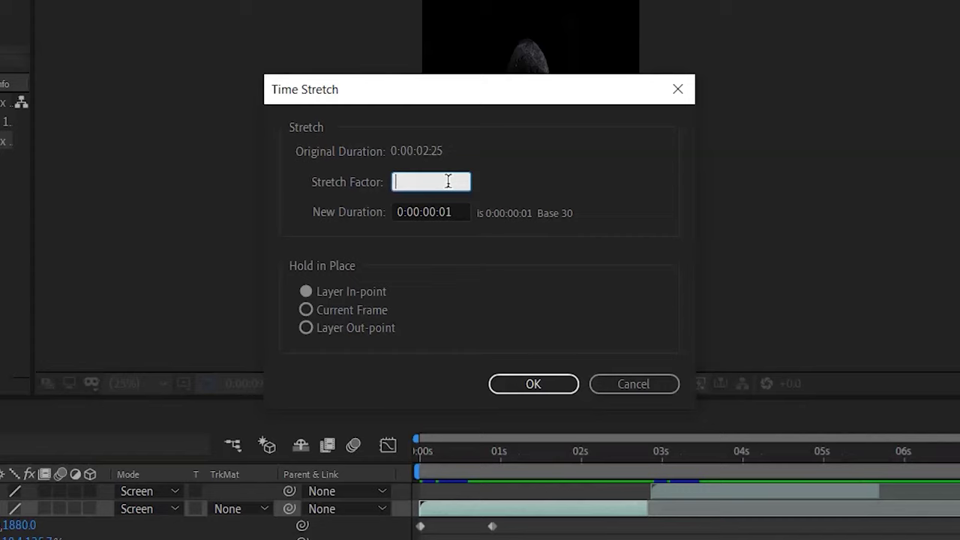
key("Return")
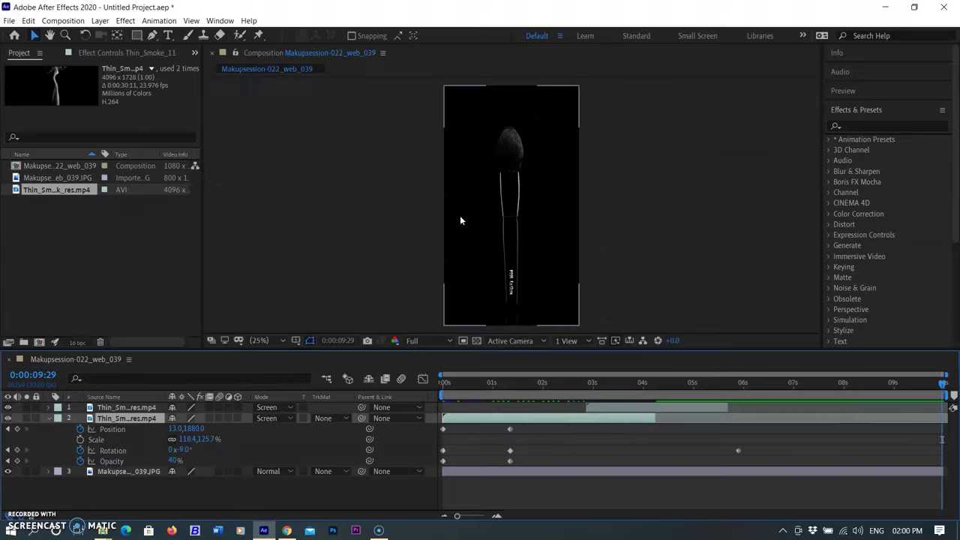
left_click(837, 487)
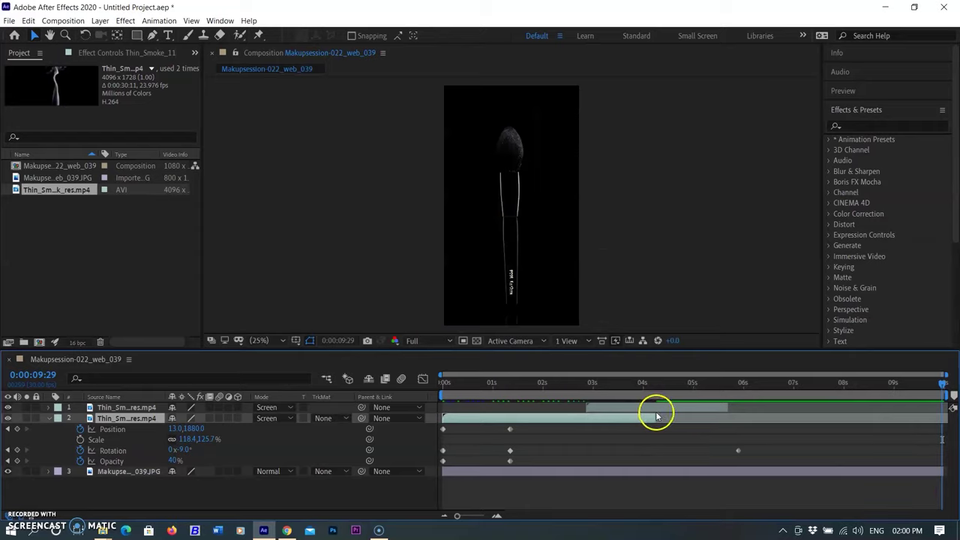
left_click_drag(664, 405, 684, 406)
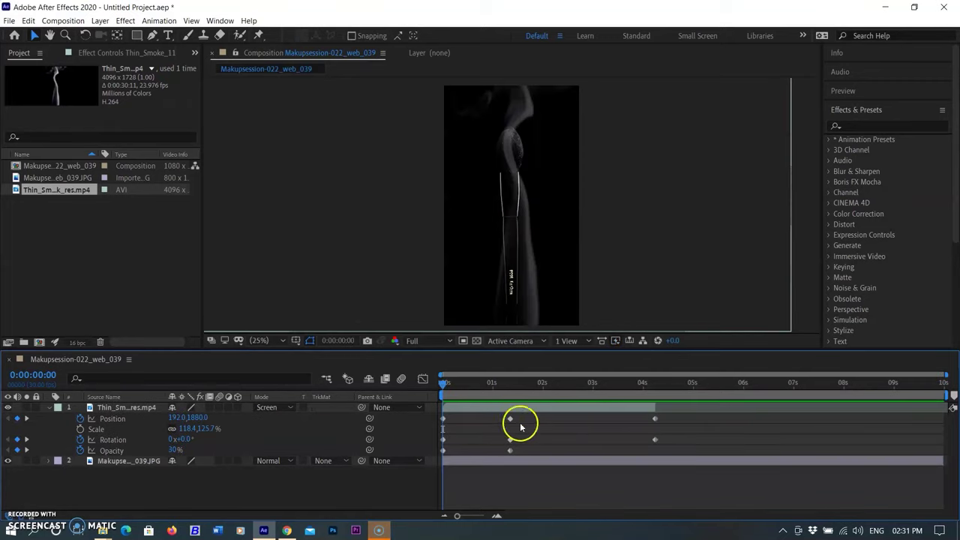
Duplicate the stretched smoke layer and slide the copy to start at about 4 seconds, slightly overlapping the original's end
left_click(532, 411)
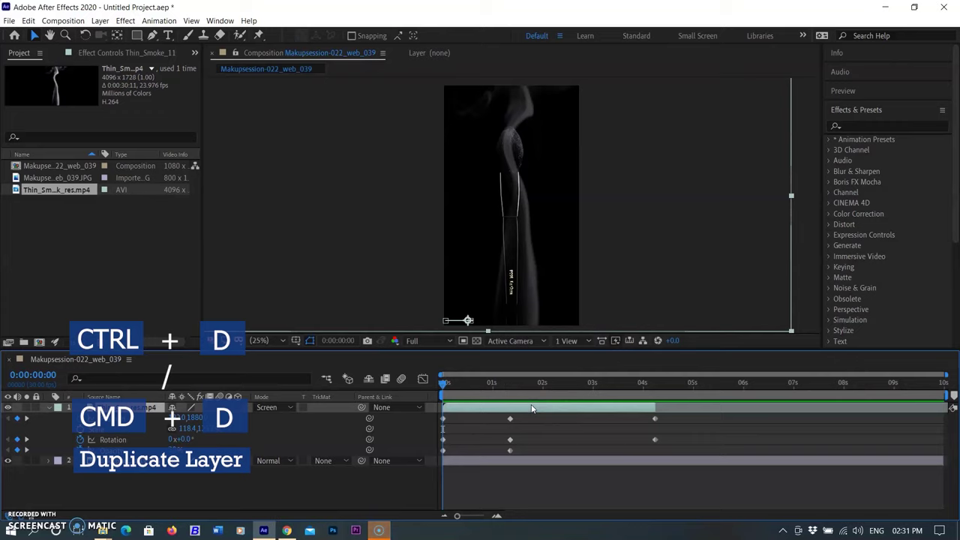
key("ctrl+d")
left_click(568, 413)
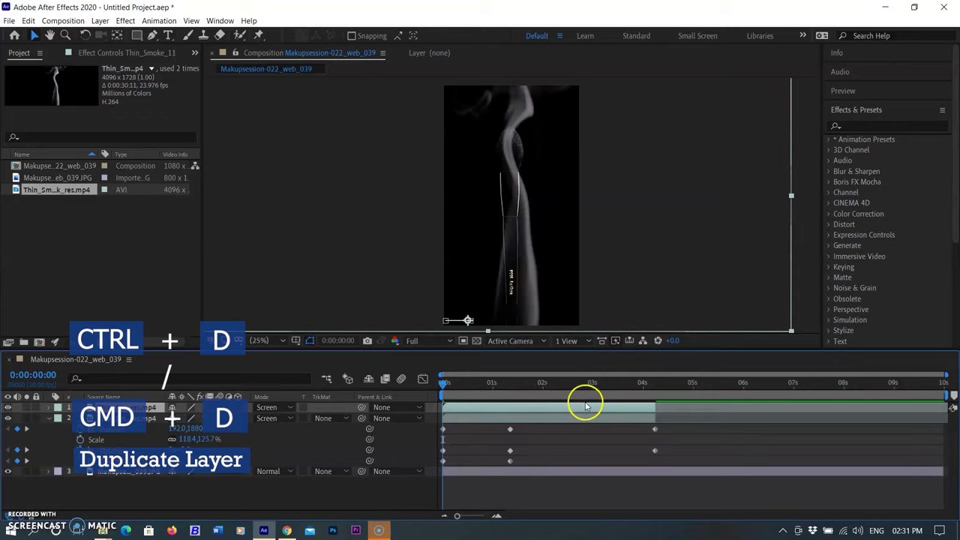
left_click_drag(570, 410, 758, 424)
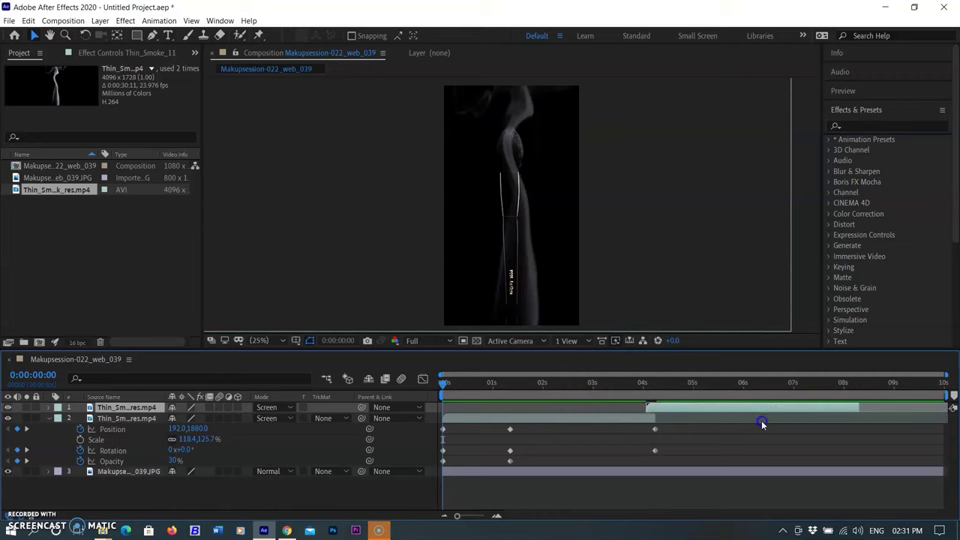
Reveal the upper smoke copy's keyframed properties and remove all its Position, Rotation and Opacity keyframes
left_click(728, 410)
key("u")
left_click(400, 60)
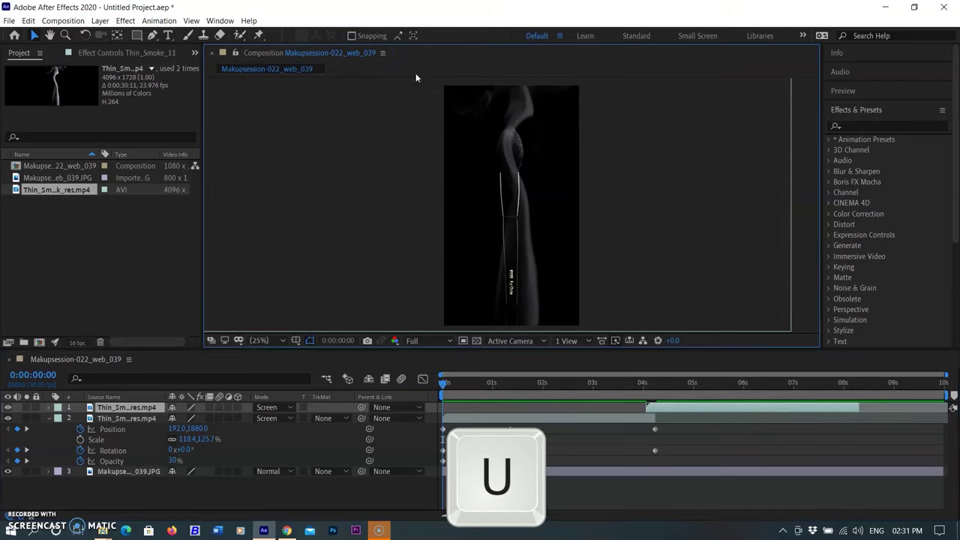
left_click(686, 410)
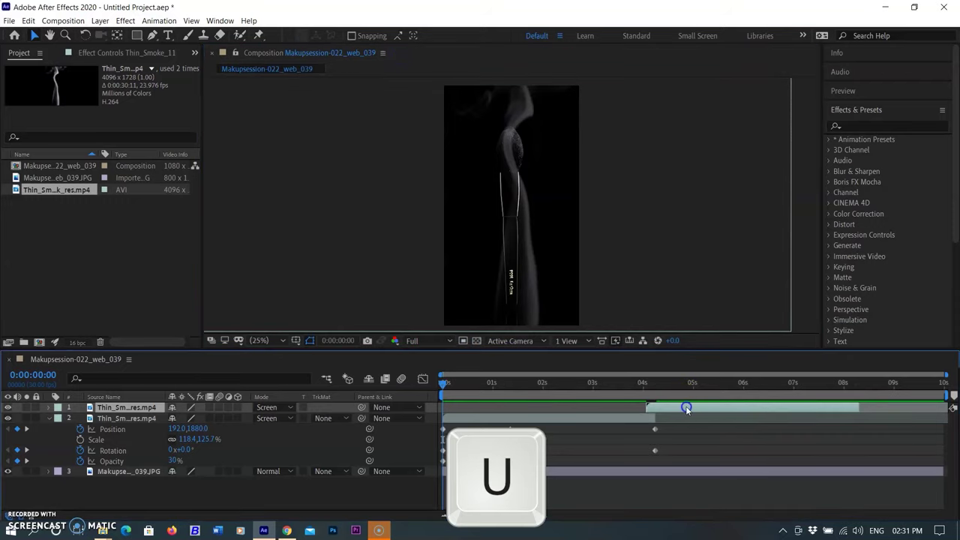
key("u")
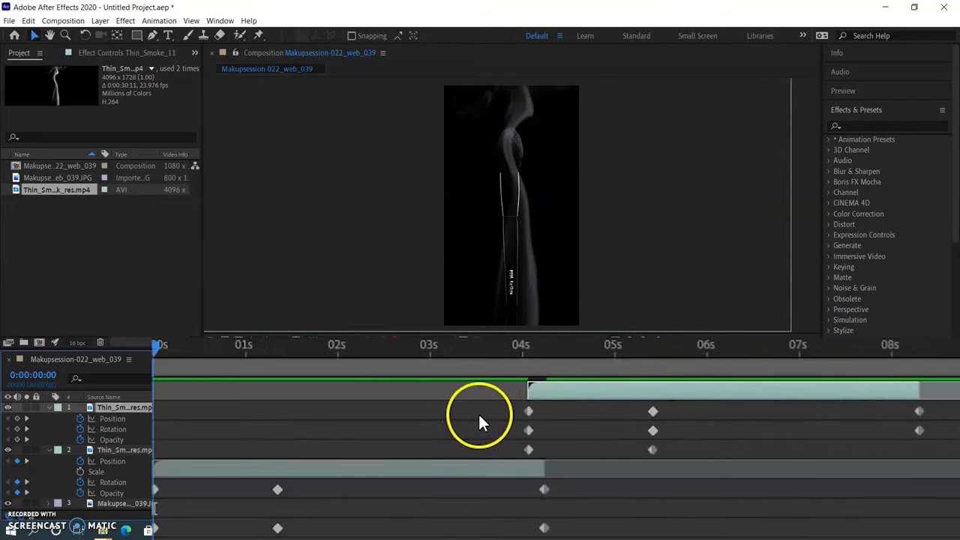
left_click(81, 419)
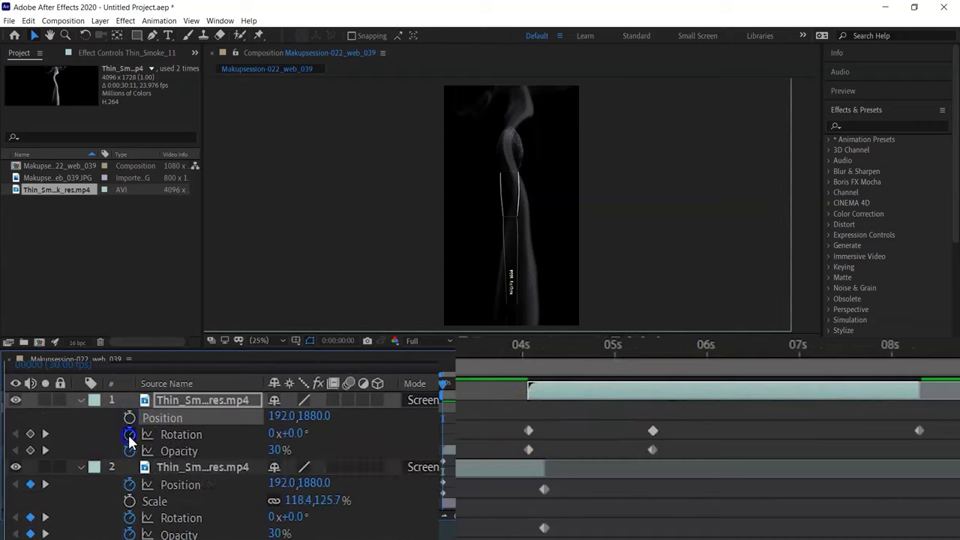
left_click(80, 429)
left_click(131, 451)
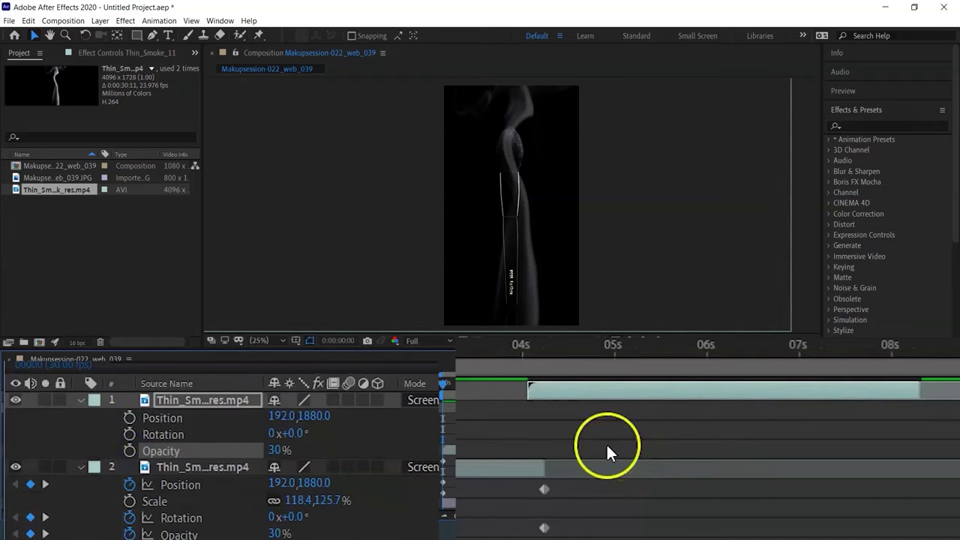
Play back the composition to review the two smoke layers
key("space")
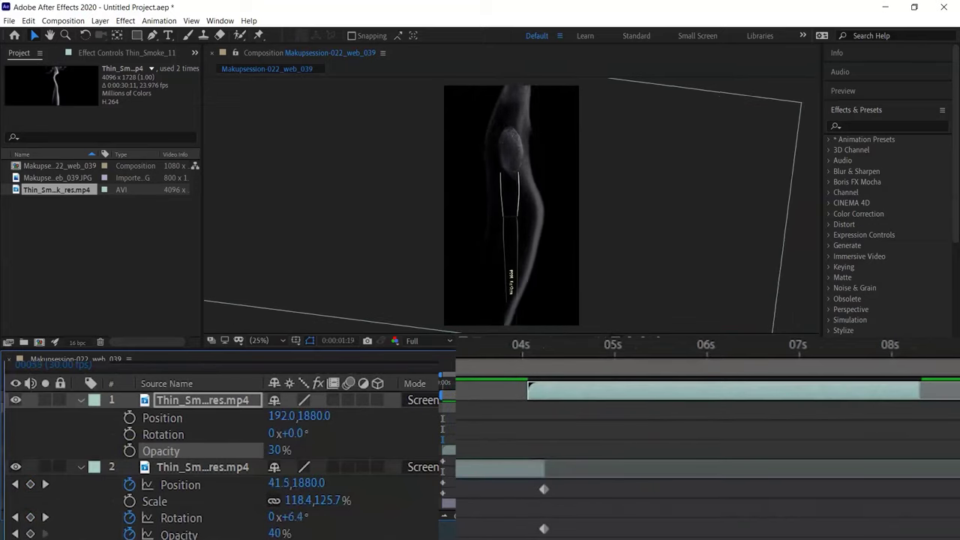
left_click(489, 418)
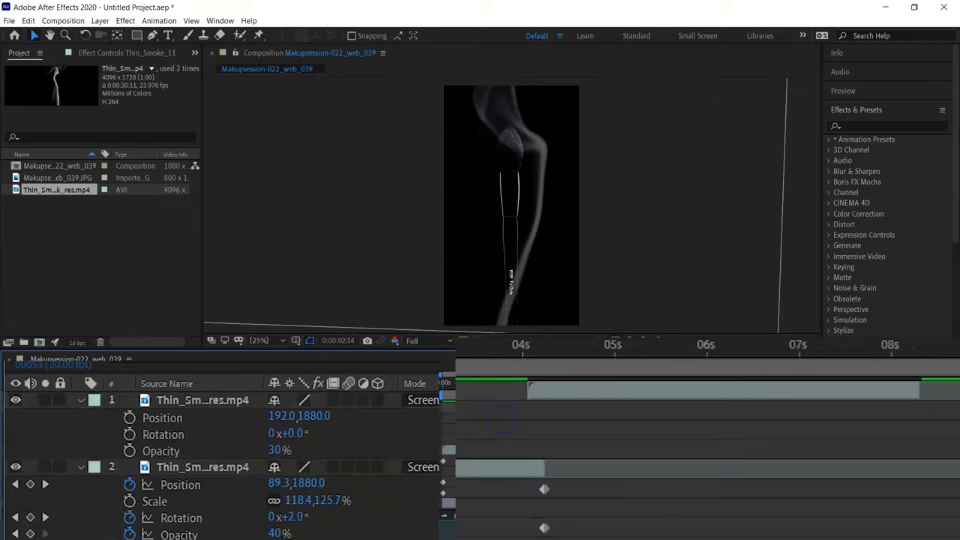
key("space")
Fade out the lower smoke layer with Opacity keyframes of 40% shortly before 4 seconds and 0% at 0:00:04:07
left_click(495, 372)
left_click(30, 533)
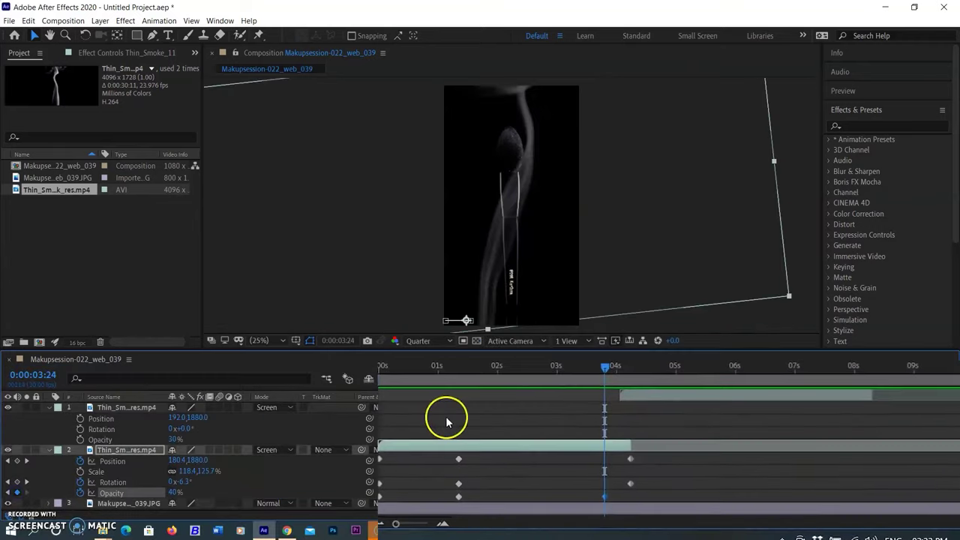
left_click(623, 377)
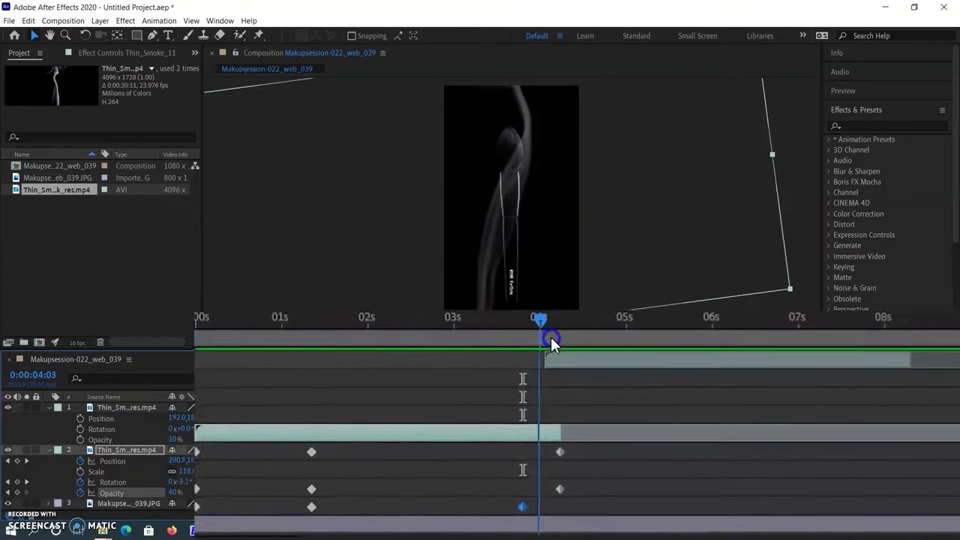
left_click_drag(551, 343, 544, 345)
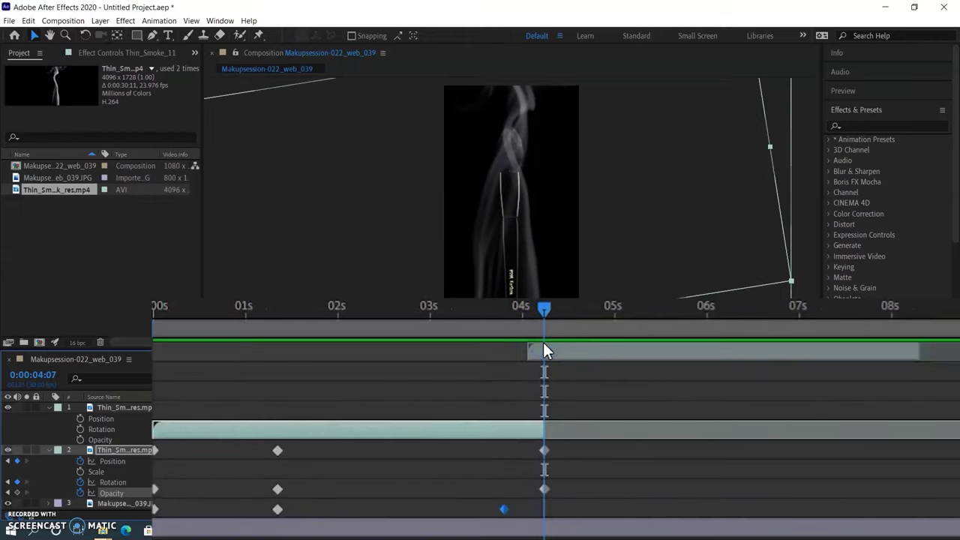
left_click(465, 350)
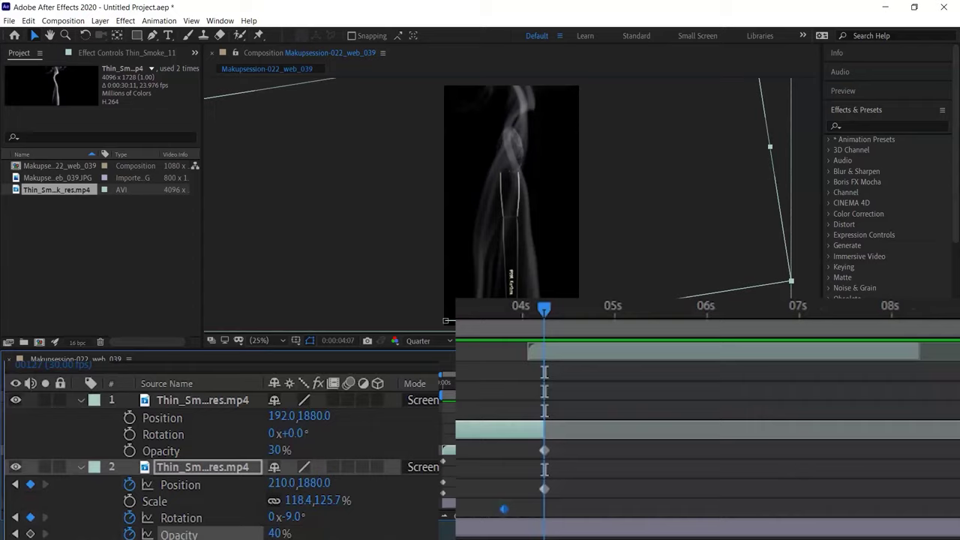
left_click(30, 533)
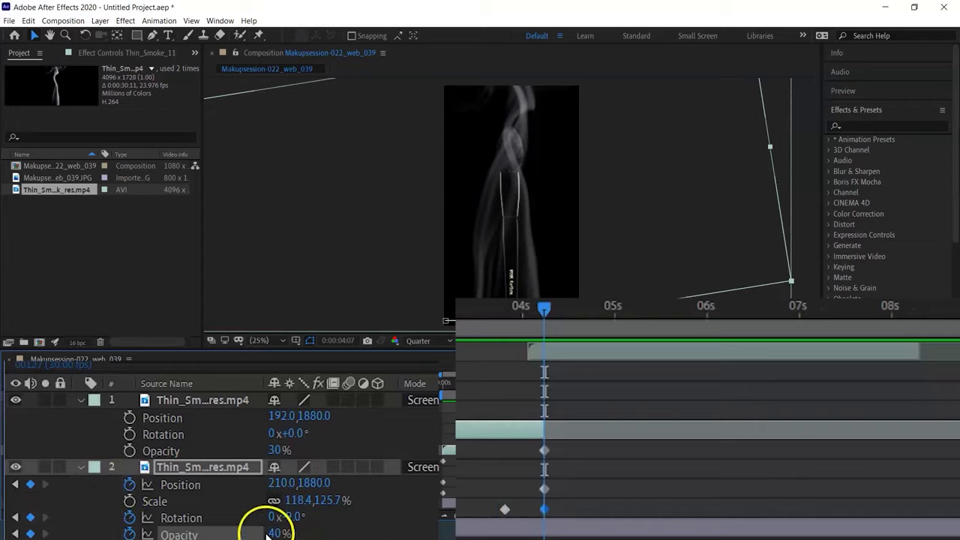
Fade in the upper smoke layer with Opacity keyframes of 0% at 0:00:04:02 and 30% at about 0:00:04:11
left_click_drag(635, 334, 530, 340)
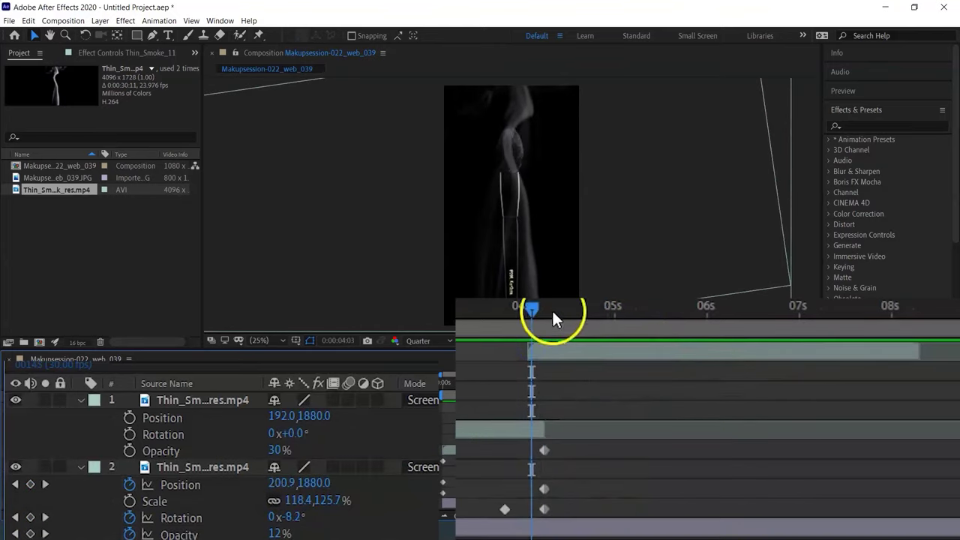
left_click(527, 307)
left_click(573, 353)
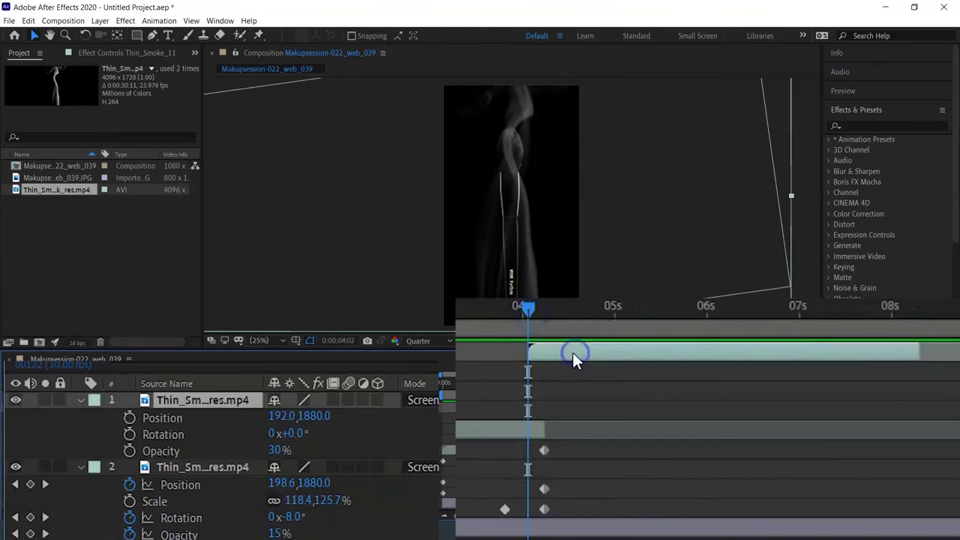
left_click(130, 451)
left_click_drag(531, 309, 559, 315)
left_click(108, 461)
left_click(30, 450)
left_click(117, 459)
left_click(15, 451)
left_click(276, 450)
left_click(309, 483)
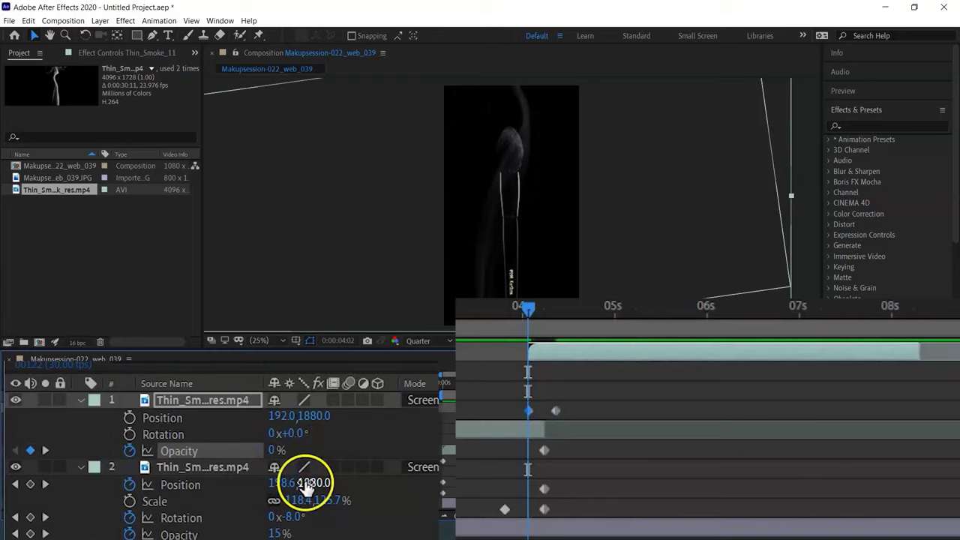
Play back the composition from the start to review the crossfade between the smoke layers
left_click(443, 382)
key("space")
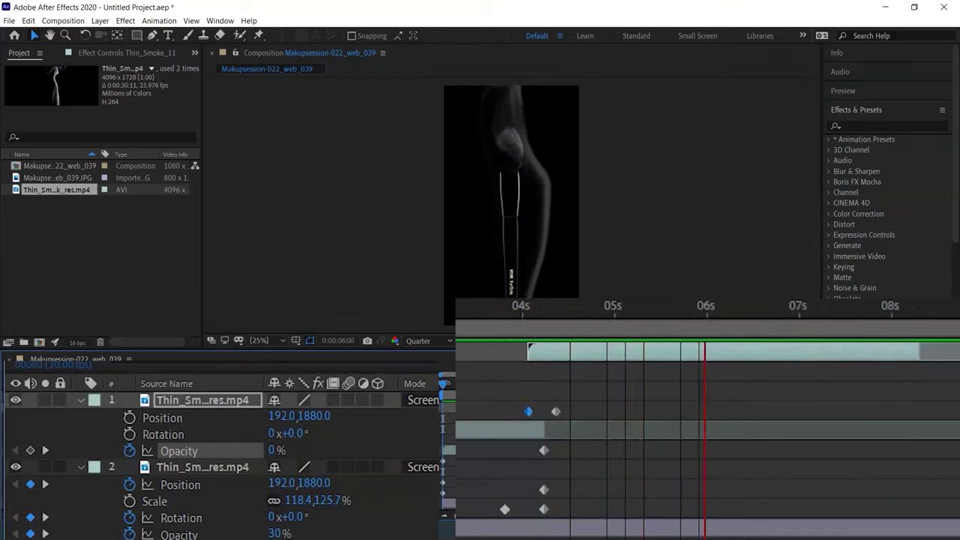
left_click(653, 373)
Keyframe the upper smoke layer's Position and Rotation at 0:00:04:19, and set 317.0,1904.0 and +8° at 0:00:05:15
left_click_drag(653, 372, 643, 373)
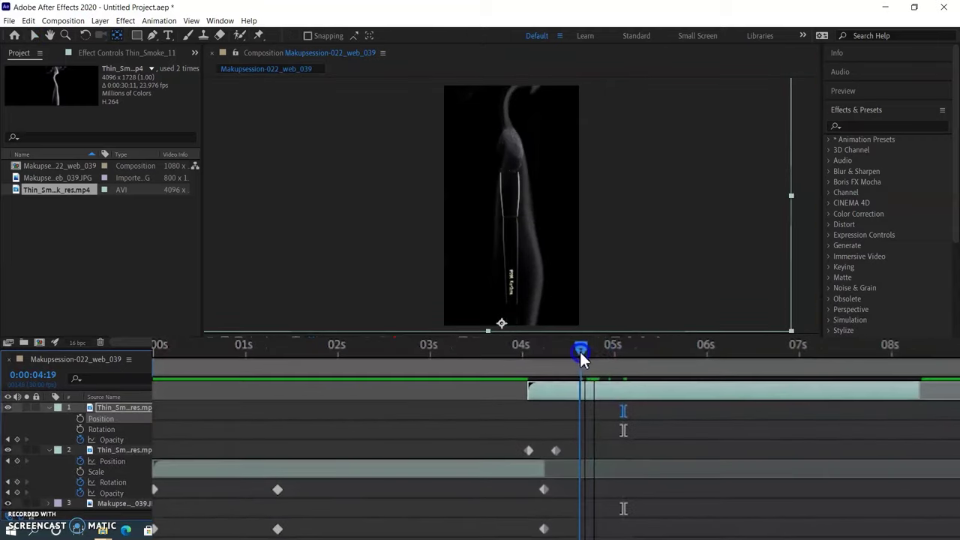
left_click(80, 429)
left_click_drag(598, 349, 662, 352)
left_click(25, 418)
left_click(25, 432)
mouse_move(290, 426)
left_mouse_down()
mouse_move(159, 412)
mouse_move(269, 416)
mouse_move(308, 434)
left_mouse_up()
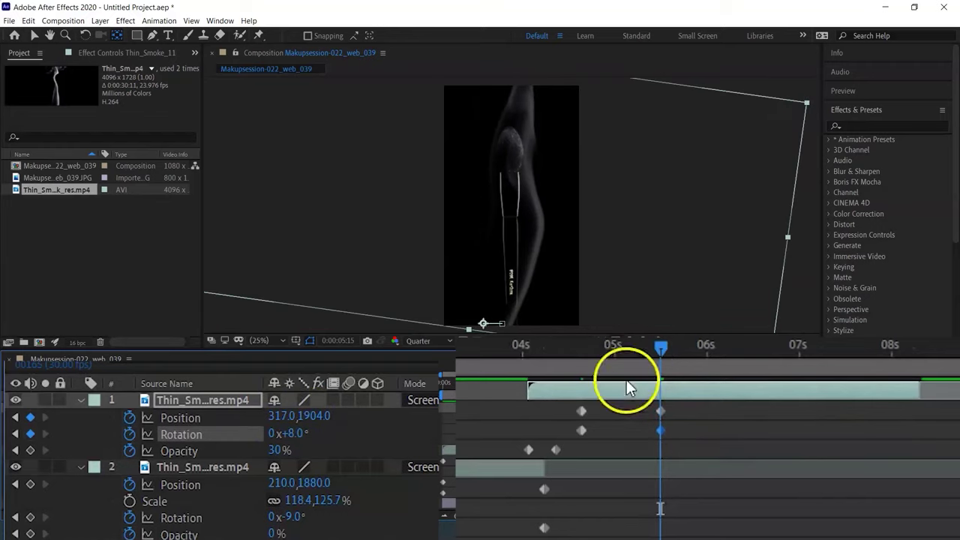
Preview the smoke motion and slide the upper layer's second Position and Rotation keyframes to about 7 seconds
left_click_drag(660, 350, 490, 360)
key("space")
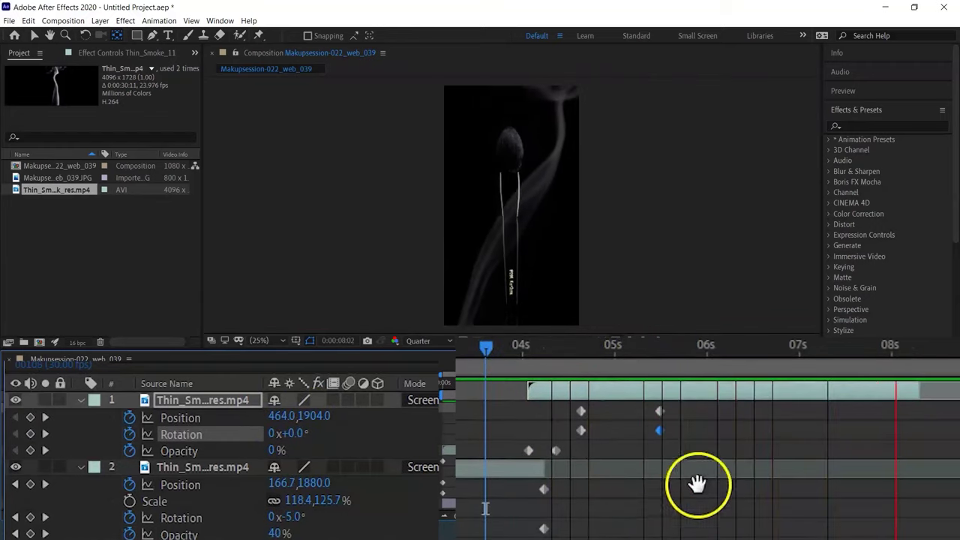
left_click_drag(711, 415, 727, 439)
left_click_drag(719, 429, 751, 432)
left_click_drag(849, 383, 607, 409)
key("space")
left_click(938, 469)
Pre-compose both smoke layers into a new composition named smoke, moving all attributes into it
left_click(625, 454)
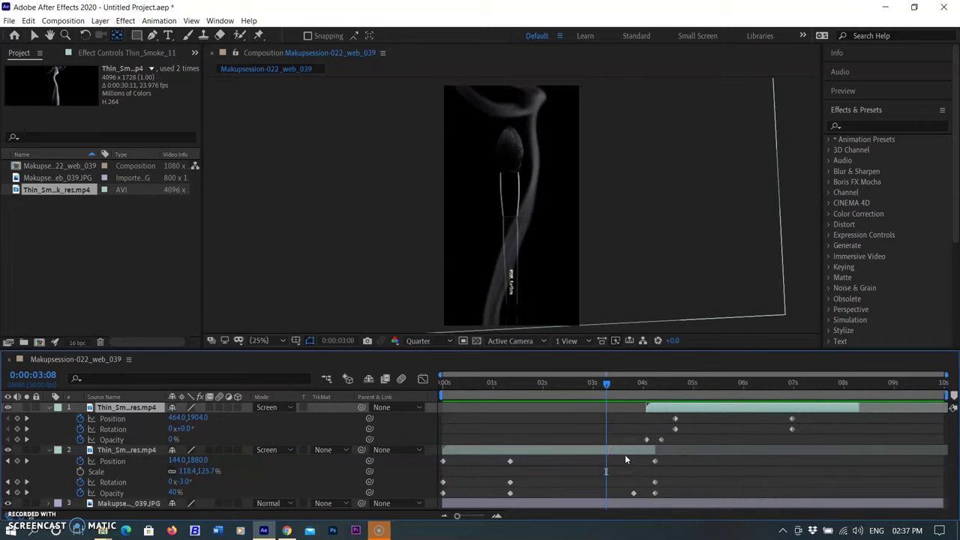
left_click(688, 411)
right_click(688, 408)
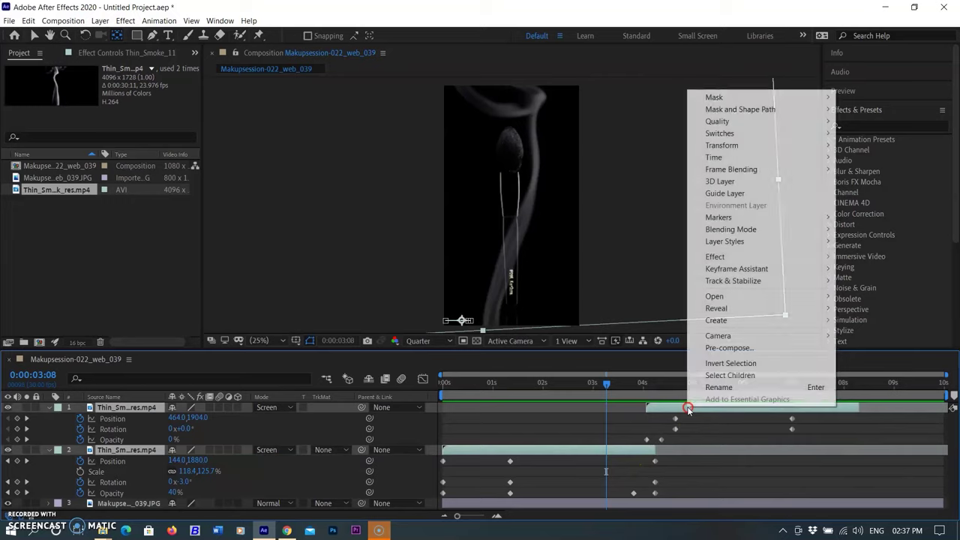
left_click(750, 348)
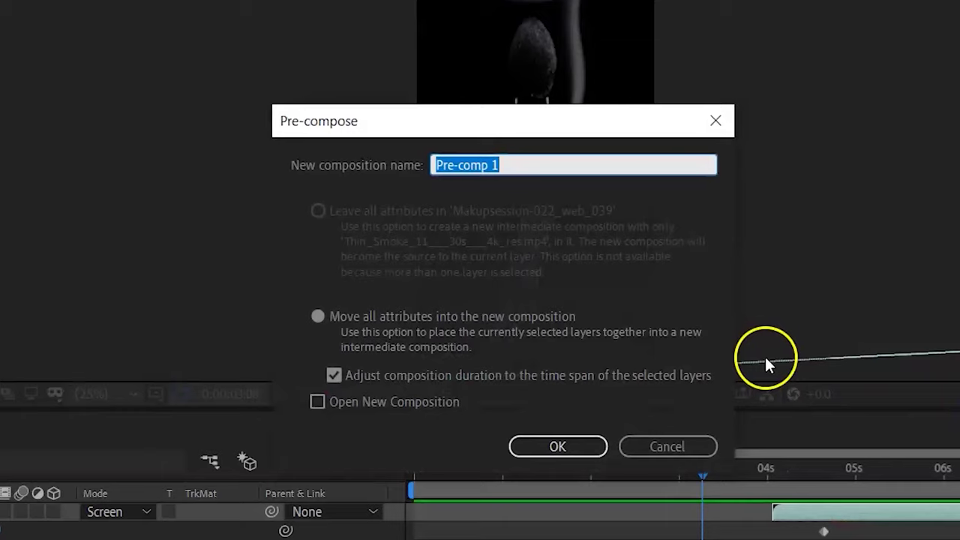
type("smp")
key("BackSpace")
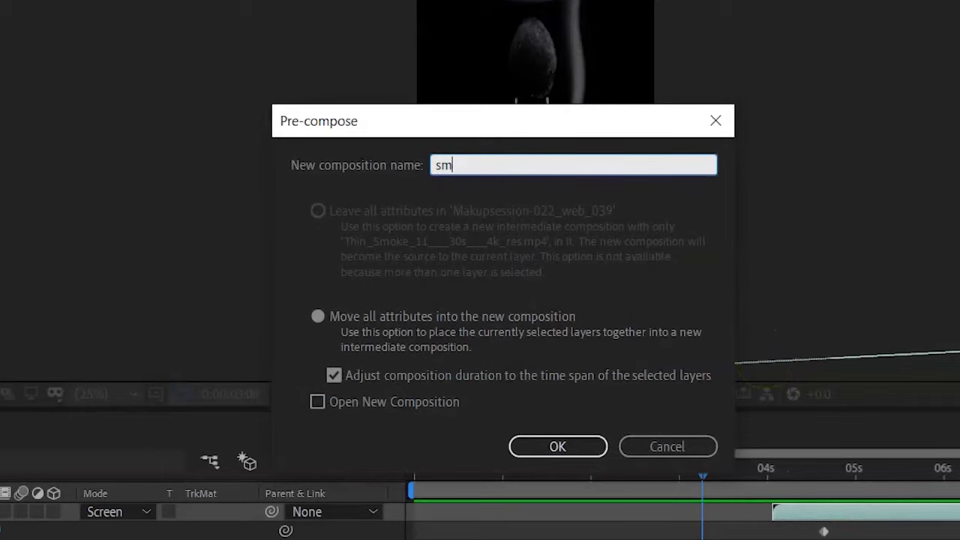
type("oke")
key("Return")
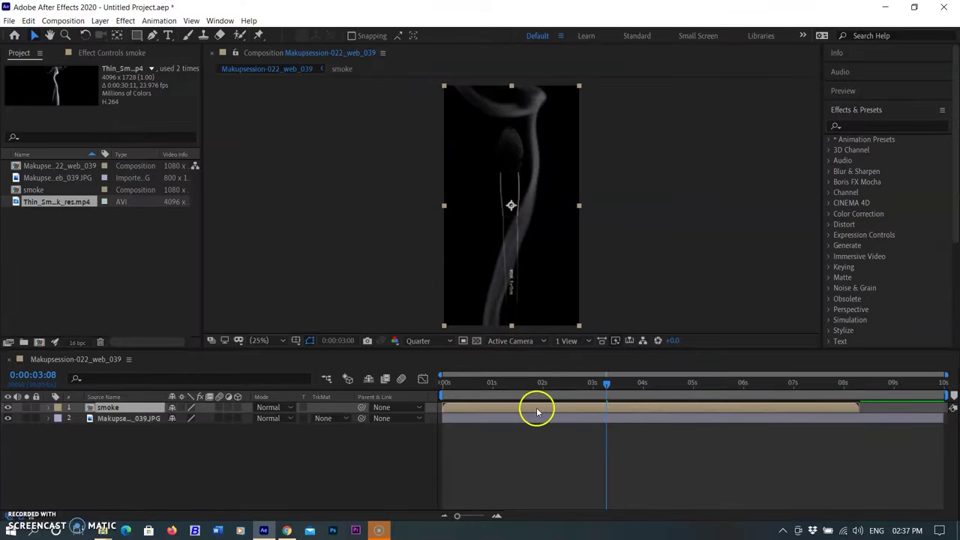
Time-stretch the smoke pre-comp layer to fill the full 10 seconds of the composition
right_click(537, 411)
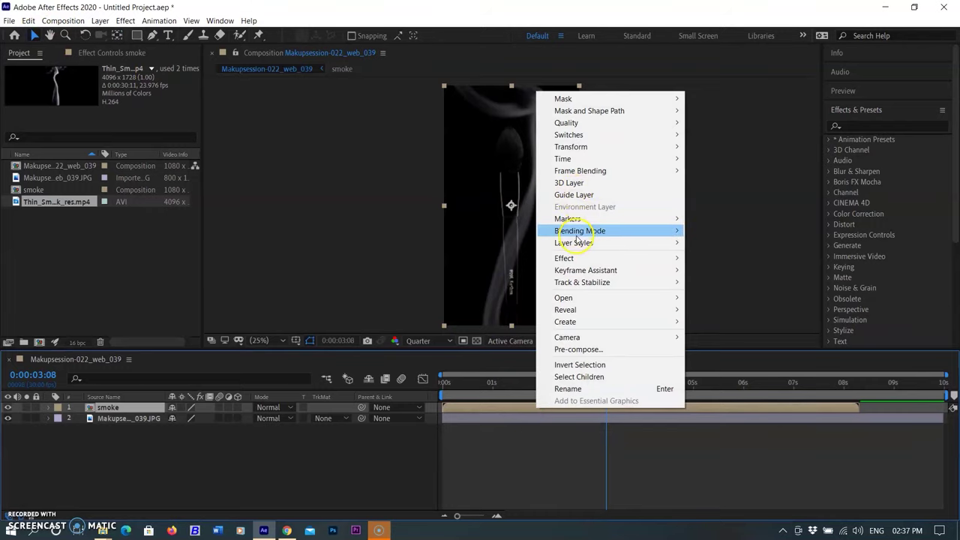
mouse_move(582, 159)
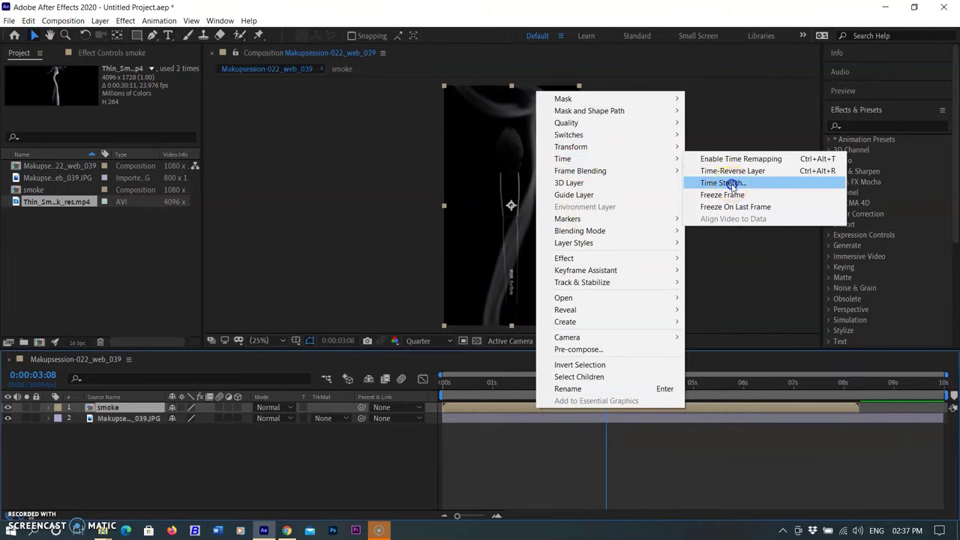
left_click(724, 182)
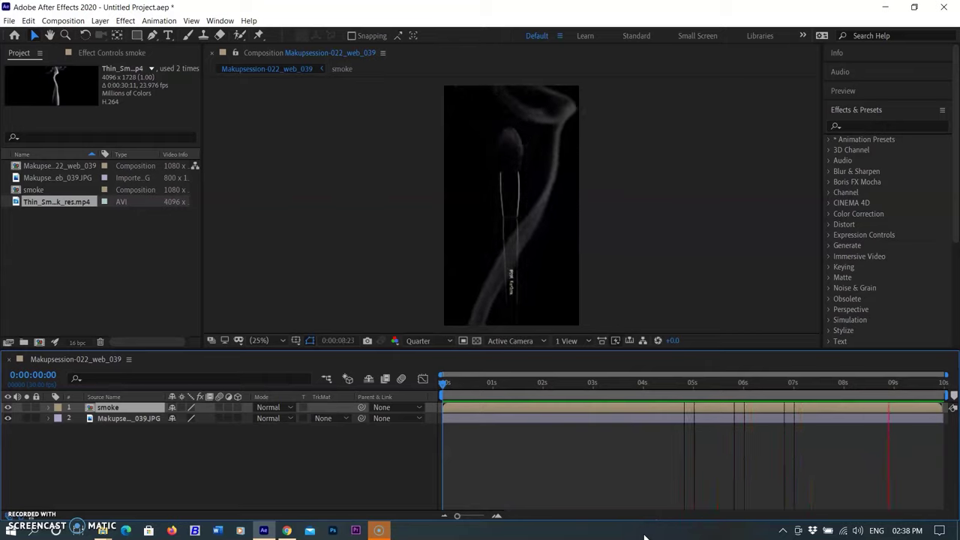
Inside the smoke pre-comp, lengthen the crossfade by moving the lower layer's fade-out start to about 3.7 seconds and the upper layer's fade-in end to about 4.5 seconds
left_click(616, 410)
double_click(616, 408)
left_click(628, 419)
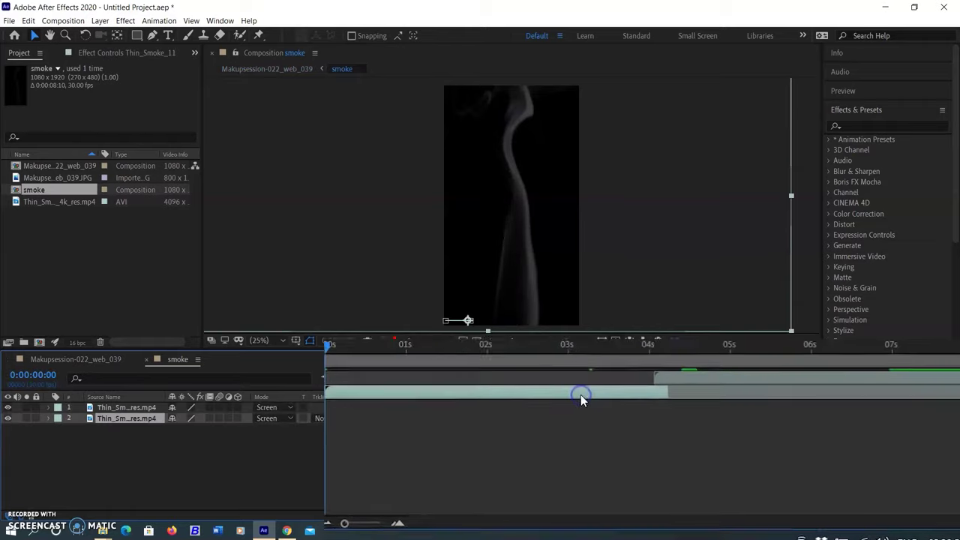
key("u")
left_click(697, 349)
key("u")
left_click_drag(575, 495, 559, 498)
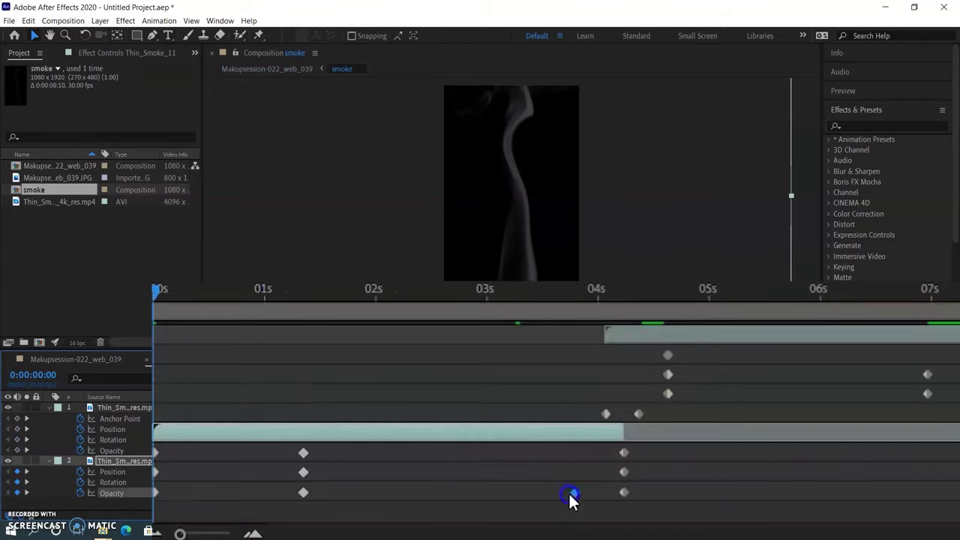
left_click_drag(638, 415, 651, 415)
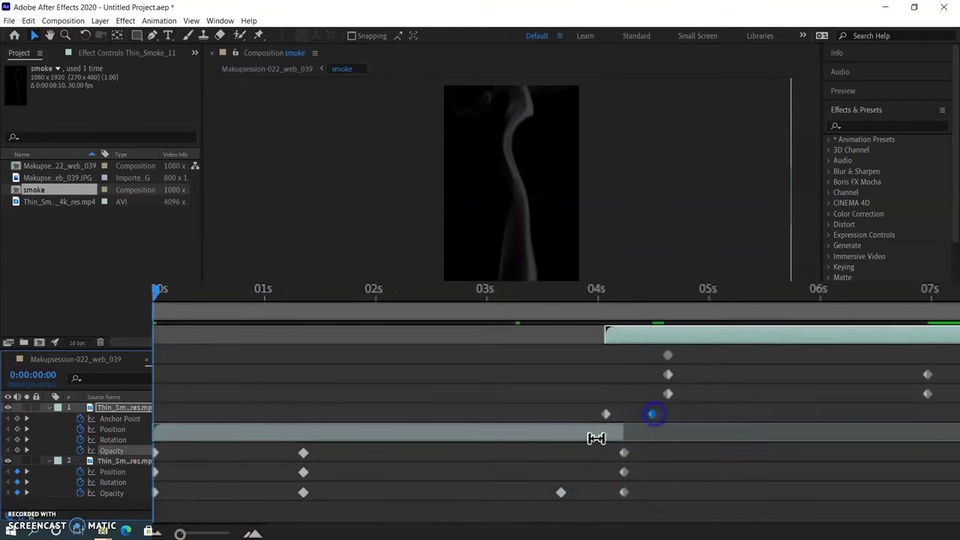
Return to the main composition and play it back to check the lengthened crossfade
left_click(91, 360)
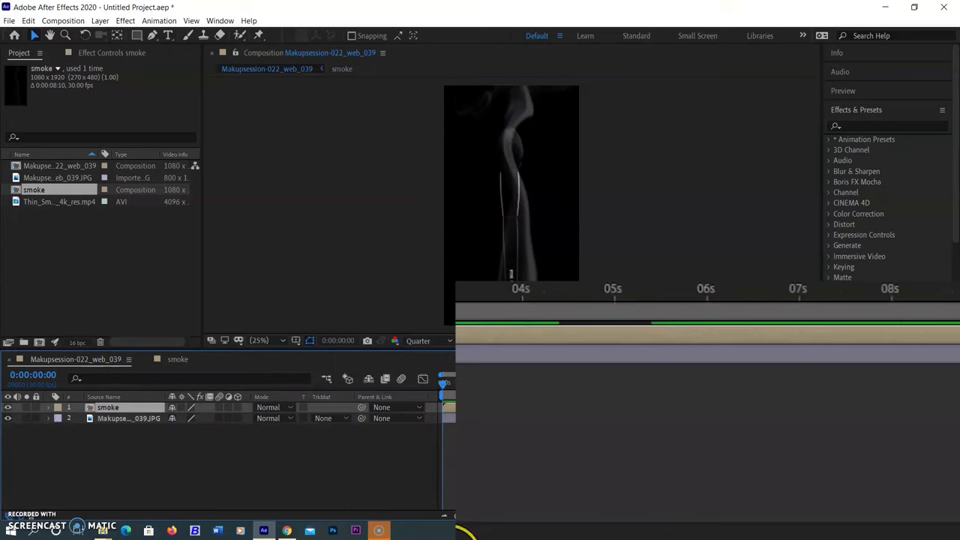
key("space")
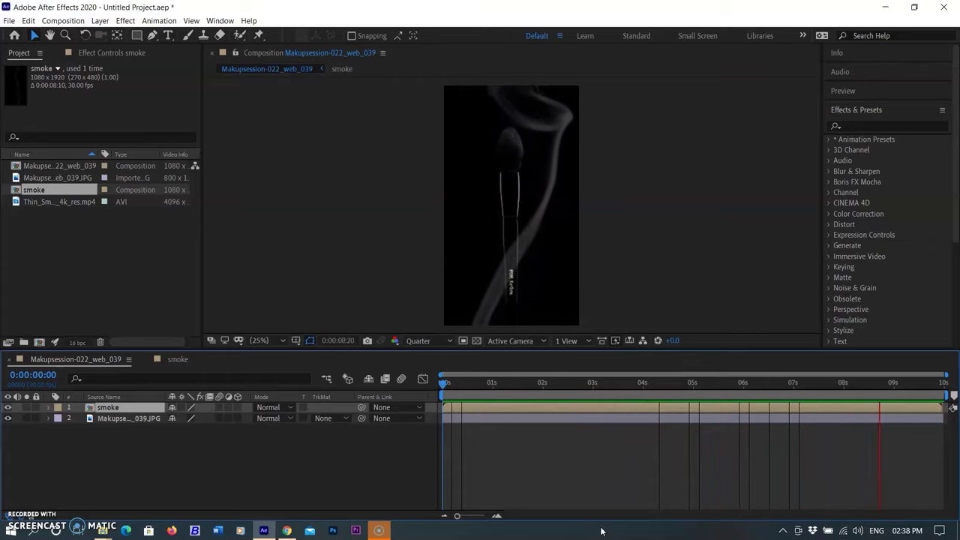
left_click(595, 505)
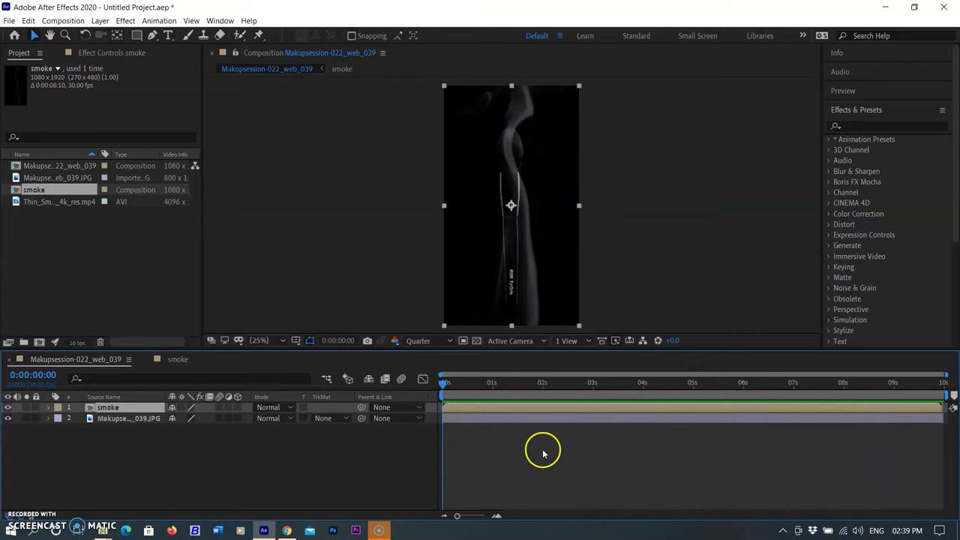
Apply the Curves effect to the brush photo layer and start keyframing its curve at 0:00:00:00
left_click(478, 420)
left_click(486, 433)
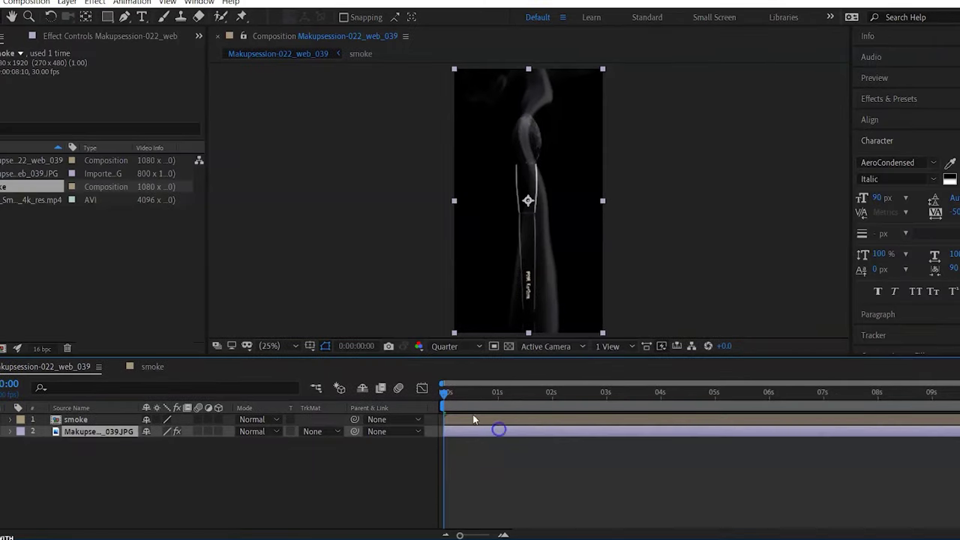
left_click(93, 3)
mouse_move(215, 139)
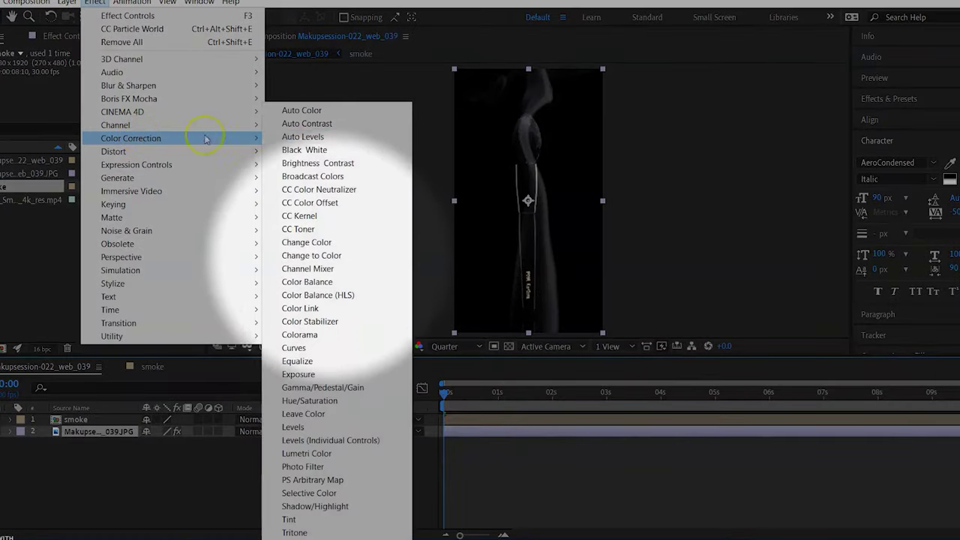
left_click(317, 349)
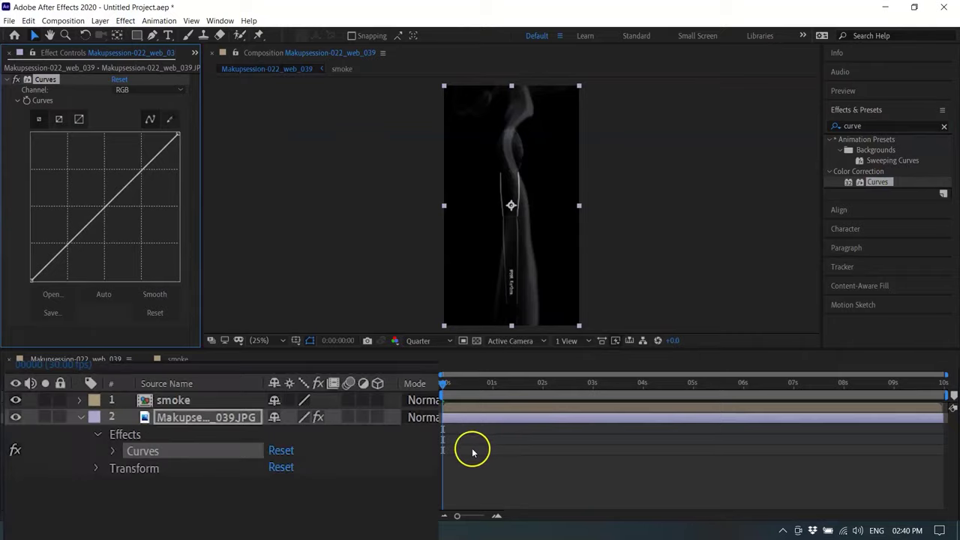
left_click(113, 451)
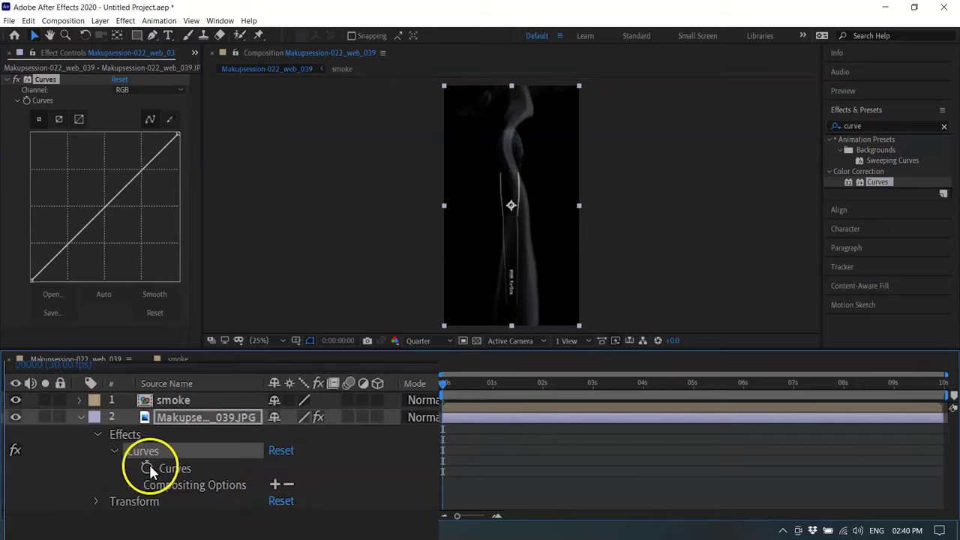
left_click(147, 468)
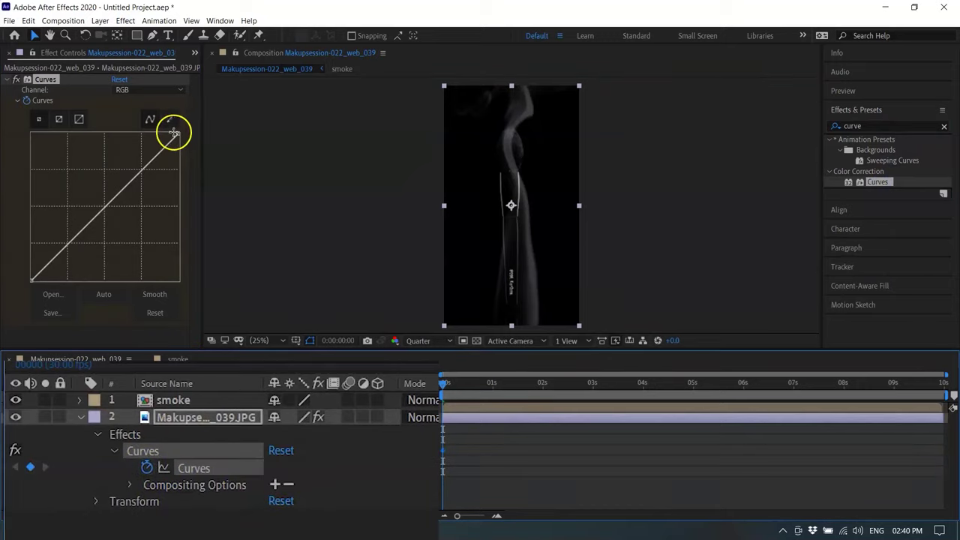
Brighten the brush photo's RGB curve by pulling its white point inward along the upper edge and raising the midtones
left_click_drag(178, 134, 142, 112)
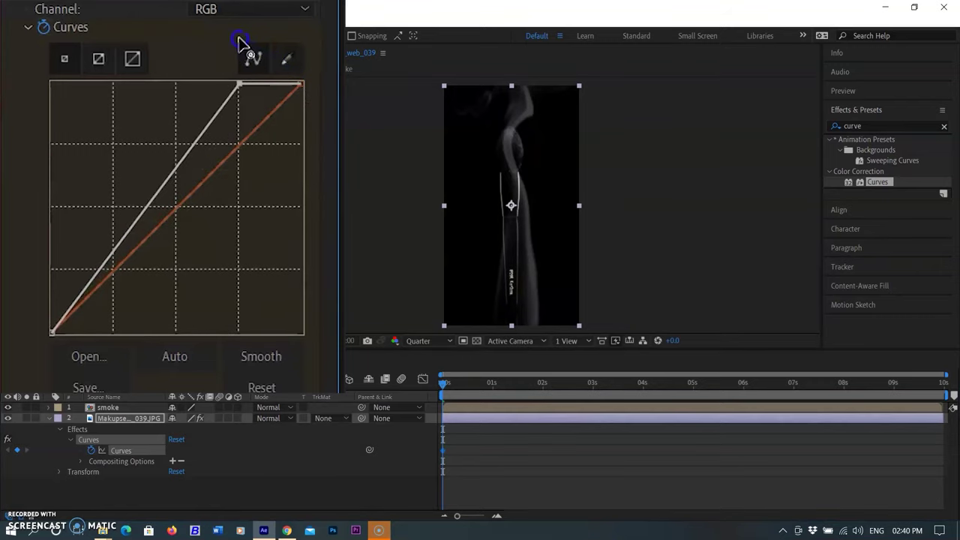
left_click(178, 167)
left_click_drag(177, 165, 177, 161)
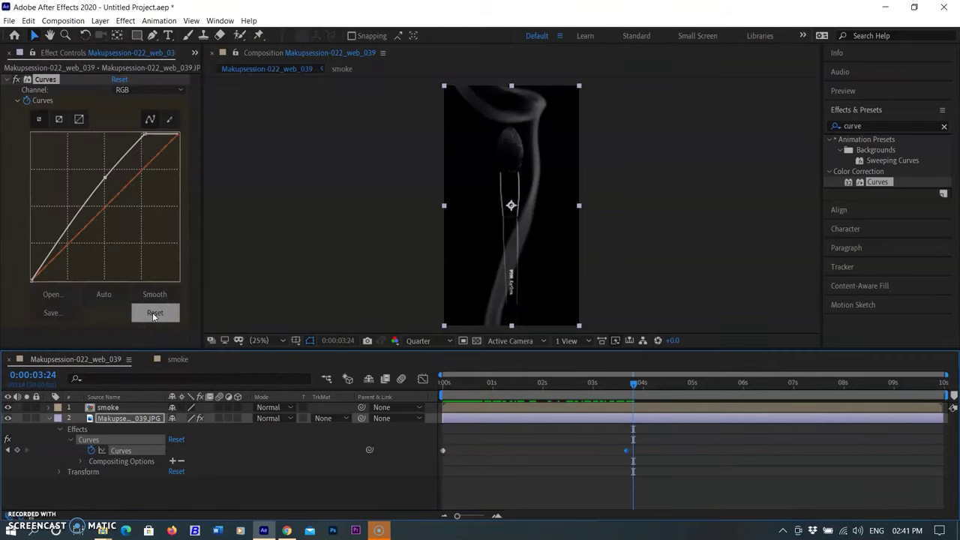
Bring the brush photo's RGB curve back to a straight diagonal at 0:00:03:24, setting a keyframe there
left_click(154, 314)
mouse_move(633, 386)
left_mouse_down()
mouse_move(624, 388)
mouse_move(643, 398)
left_mouse_up()
key("ctrl+z")
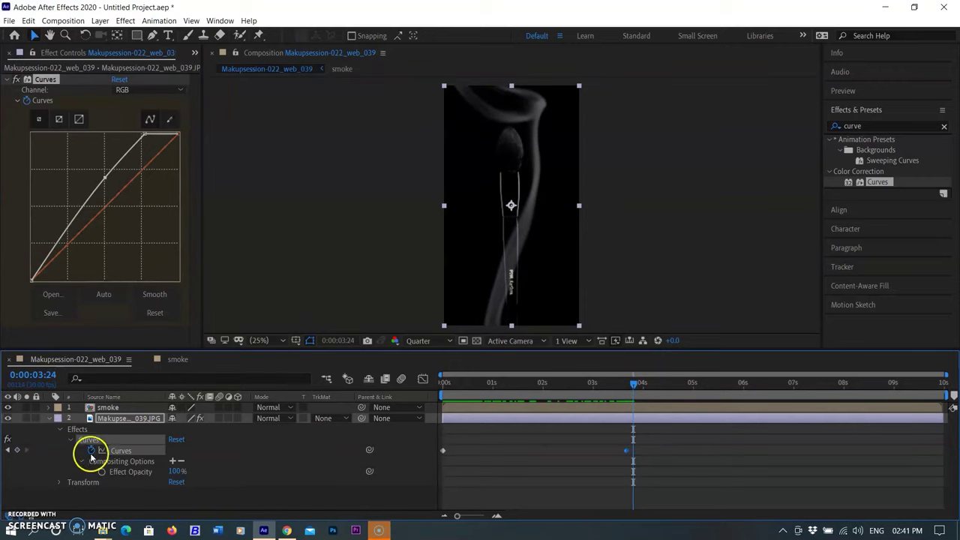
left_click_drag(105, 177, 113, 190)
left_click_drag(158, 144, 166, 135)
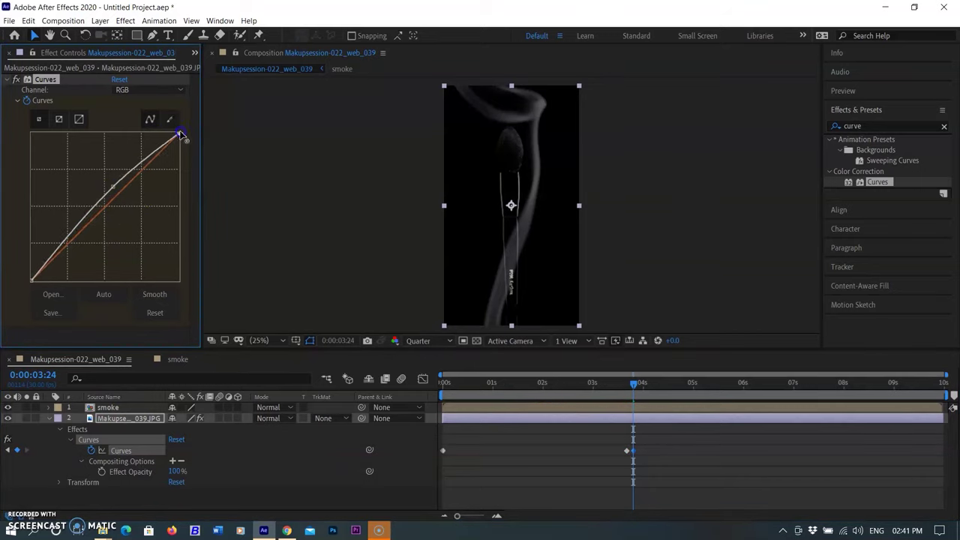
left_click_drag(117, 190, 115, 194)
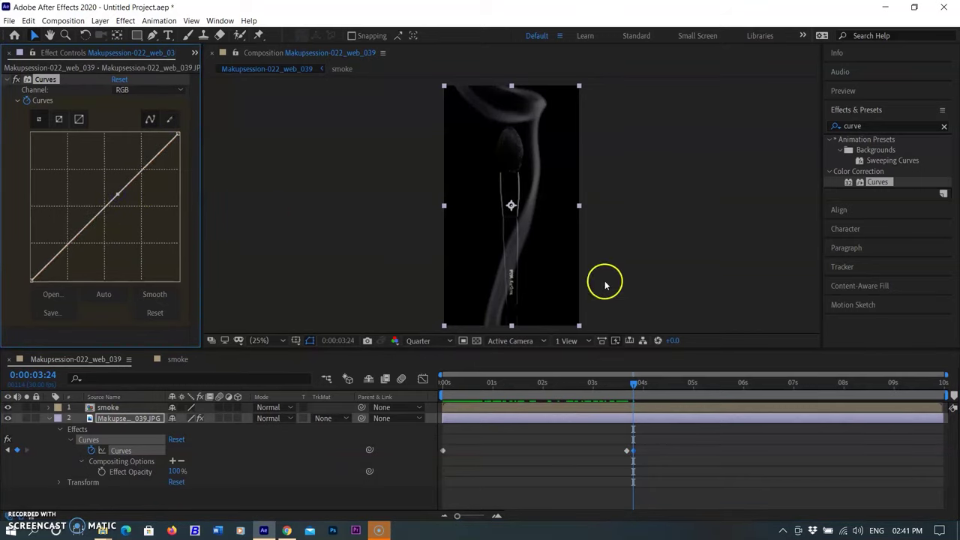
Add a holding Curves keyframe at about 5 seconds and brighten the photo's curve again at about 0:00:05:12
left_click_drag(633, 386, 706, 385)
left_click(17, 450)
mouse_move(638, 348)
left_mouse_down()
mouse_move(673, 347)
mouse_move(652, 347)
left_mouse_up()
left_click_drag(178, 133, 147, 135)
key("ctrl+z")
Hold the brightened curve with a keyframe near 8 seconds and lower it to nearly diagonal at 0:00:08:14
left_click_drag(649, 345, 940, 349)
left_click(66, 461)
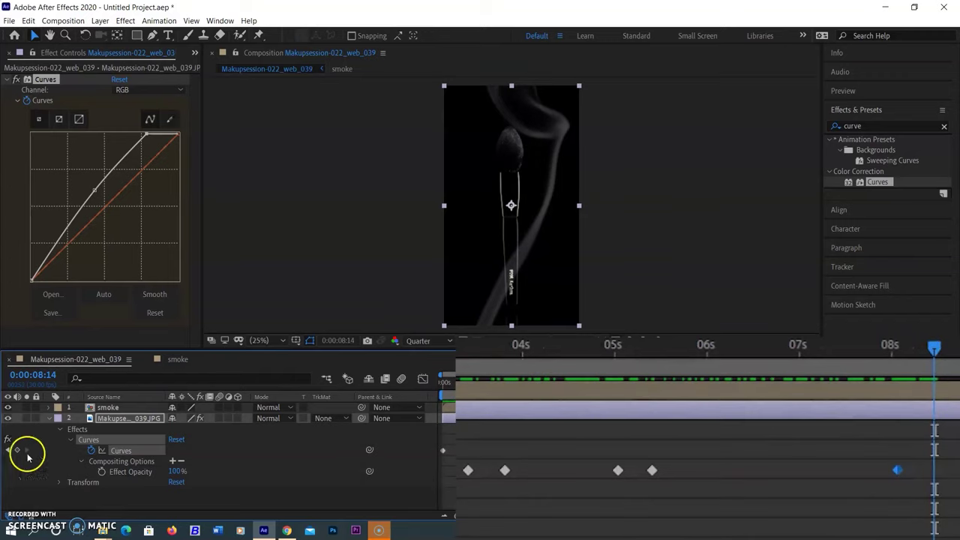
left_click_drag(96, 194, 108, 201)
left_click_drag(147, 134, 180, 133)
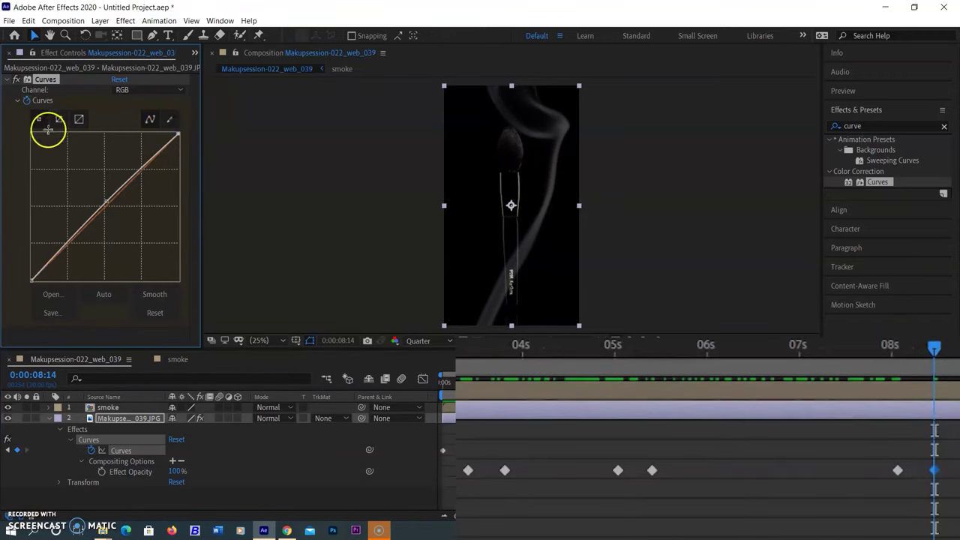